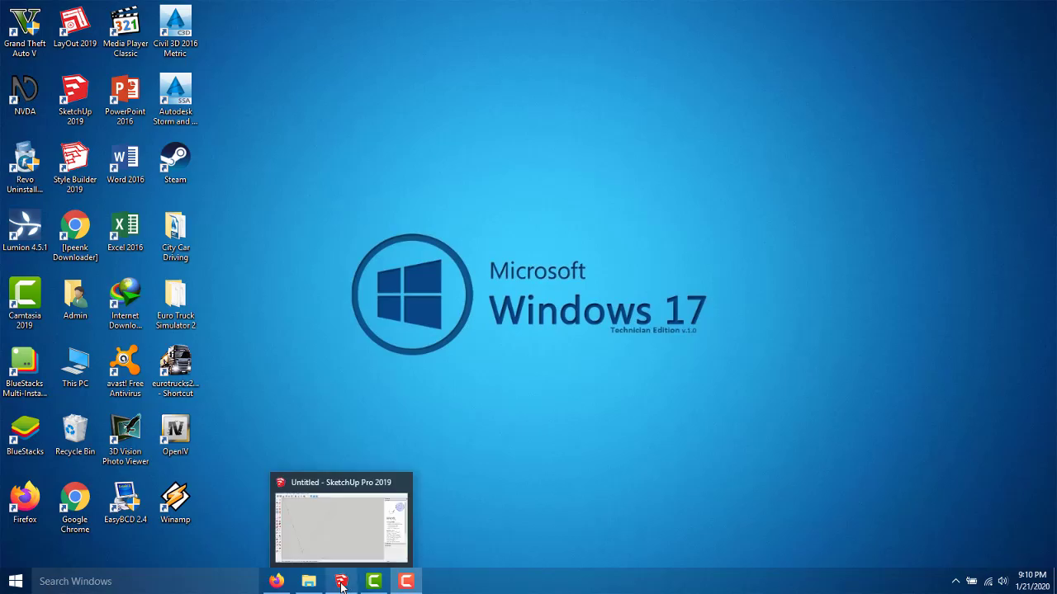
Restore the Untitled SketchUp model window from the taskbar
left_click(341, 582)
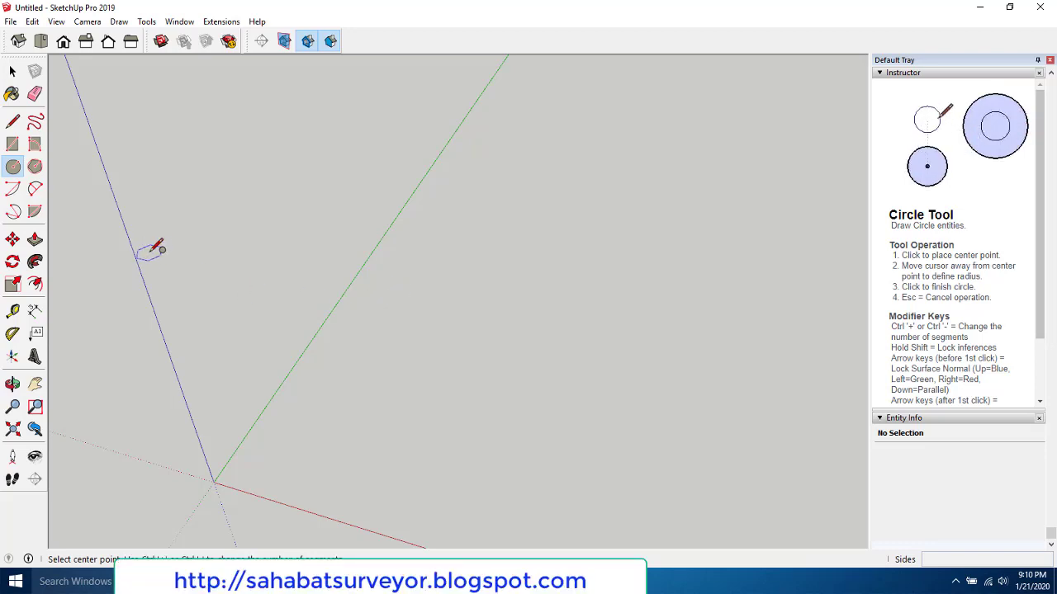
Activate the Circle tool and set its side count to 24
left_click(18, 169)
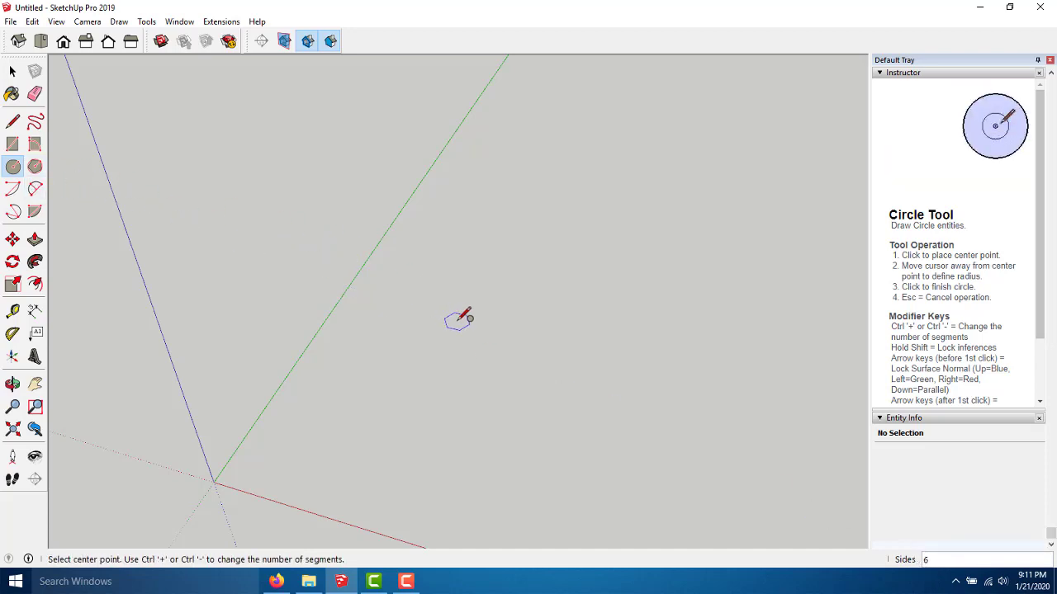
type("24")
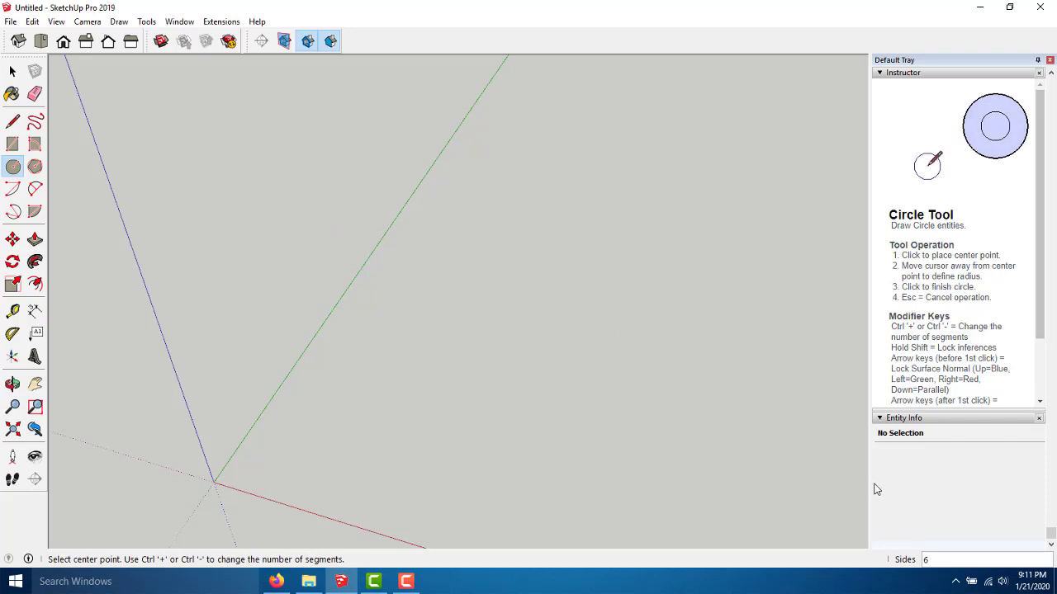
key("Return")
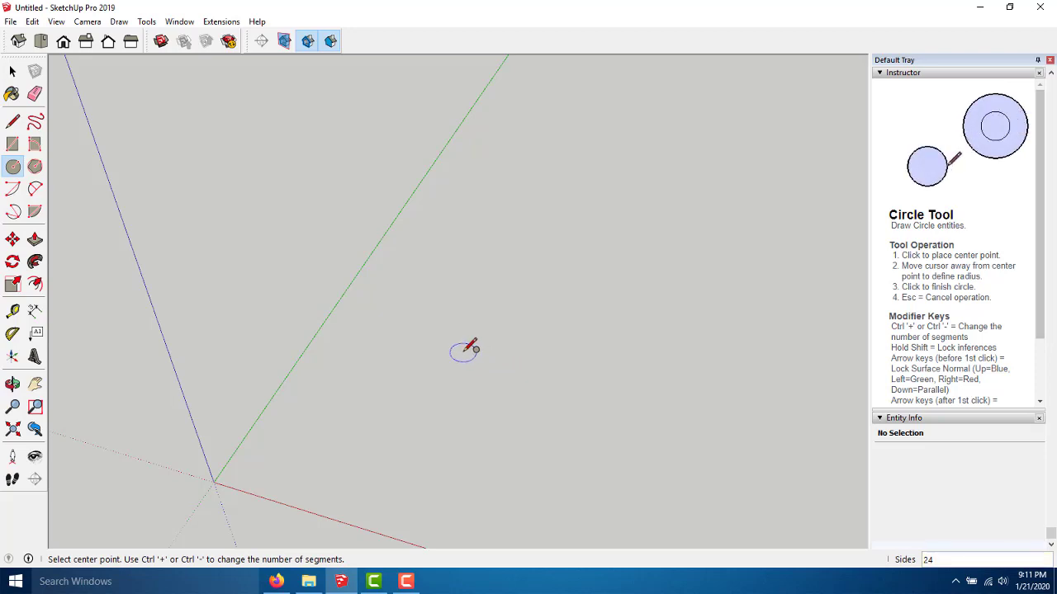
scroll(400, 302, "up", 1)
scroll(413, 345, "up", 1)
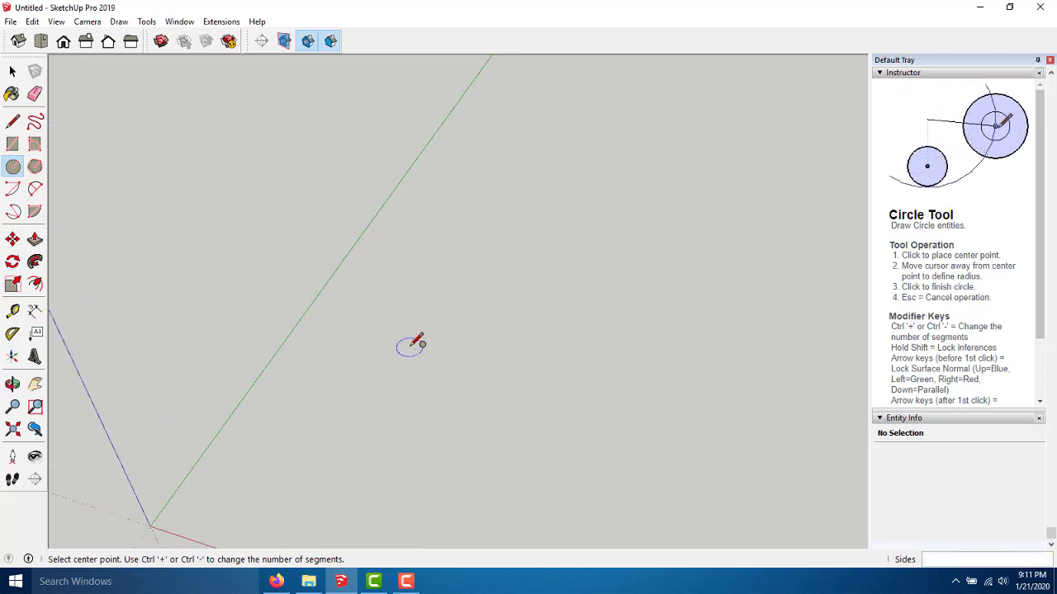
scroll(417, 329, "down", 1)
scroll(445, 329, "down", 1)
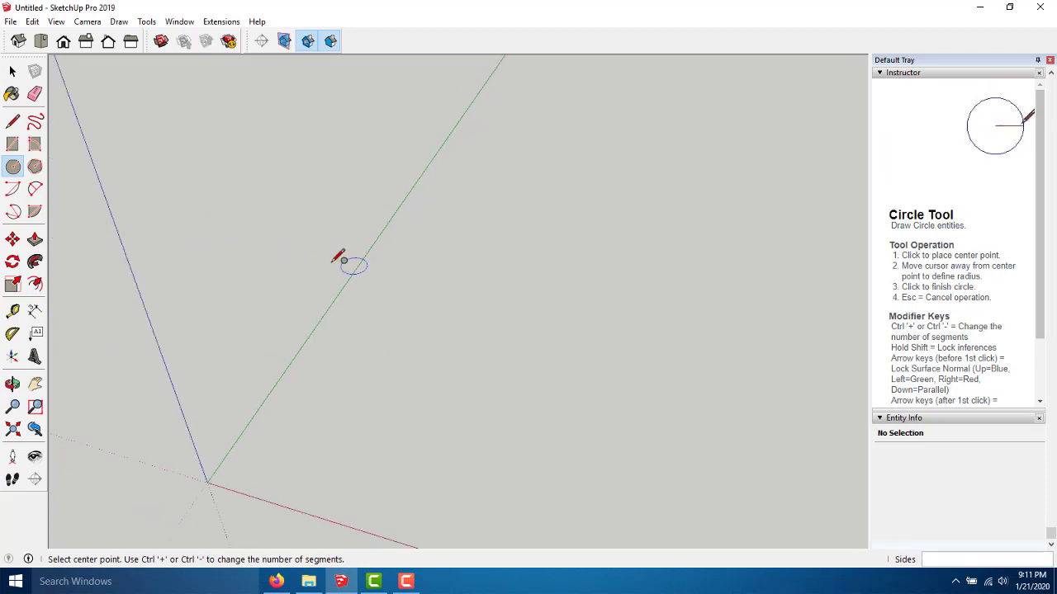
Draw a 24-segment circle with a 100 cm radius on the ground
left_click(382, 299)
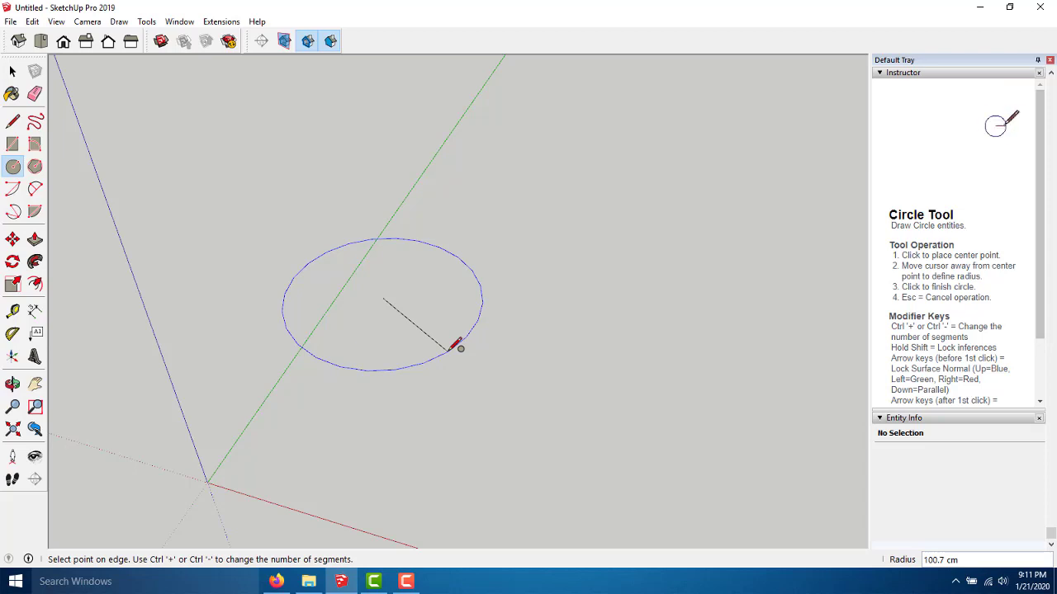
type("1")
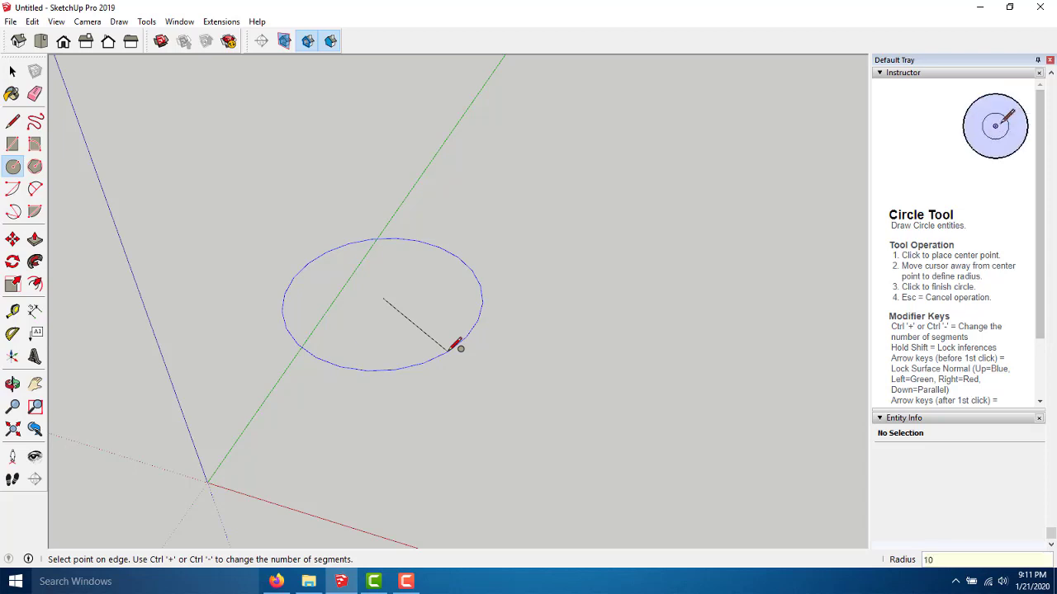
type("0")
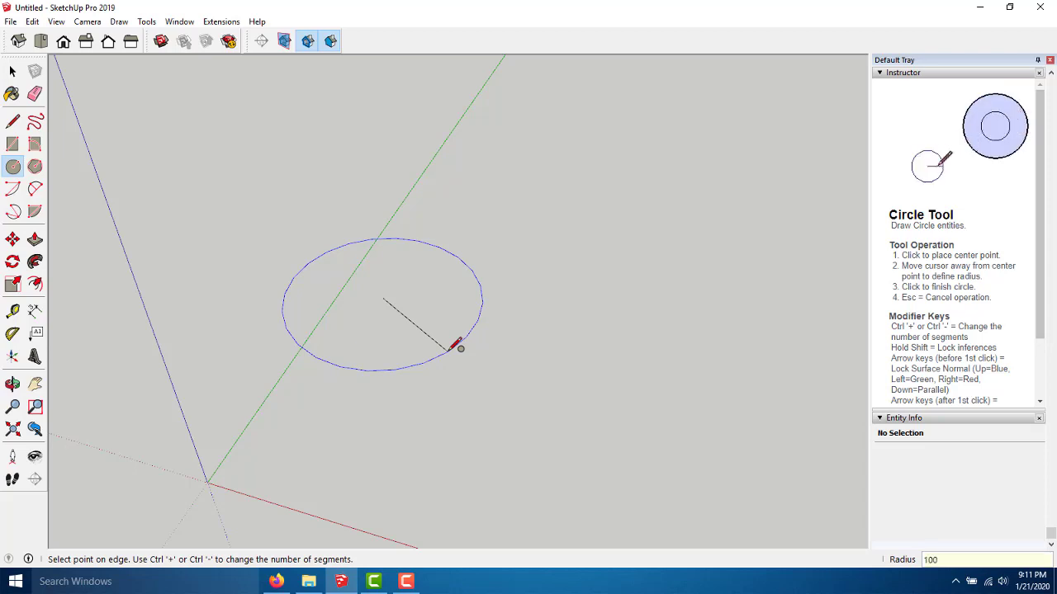
key("Return")
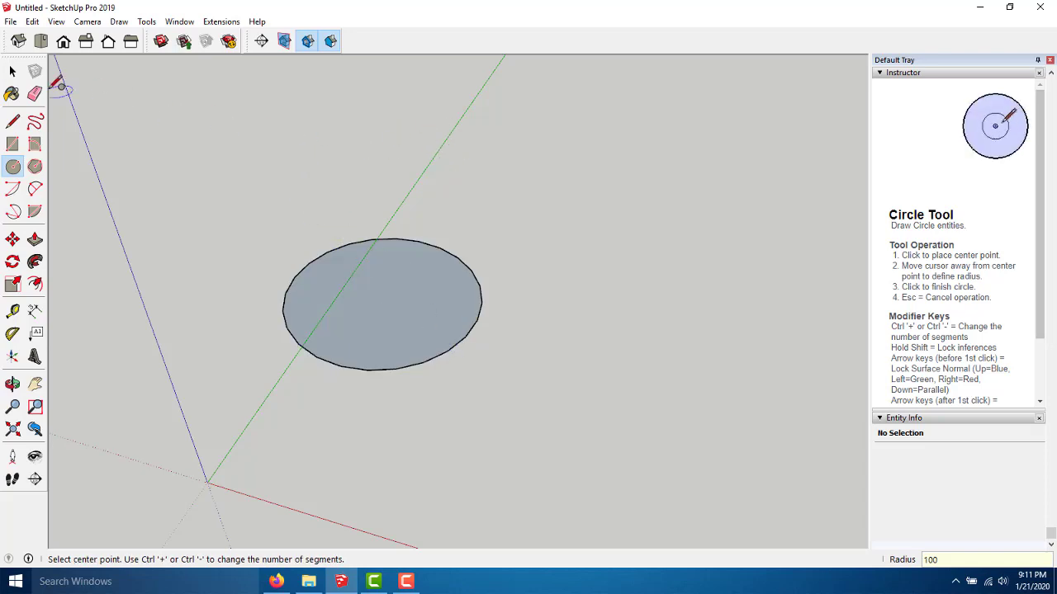
Orbit to a top-down view and select the circle's edge to check its properties
left_click(12, 72)
left_click(390, 335)
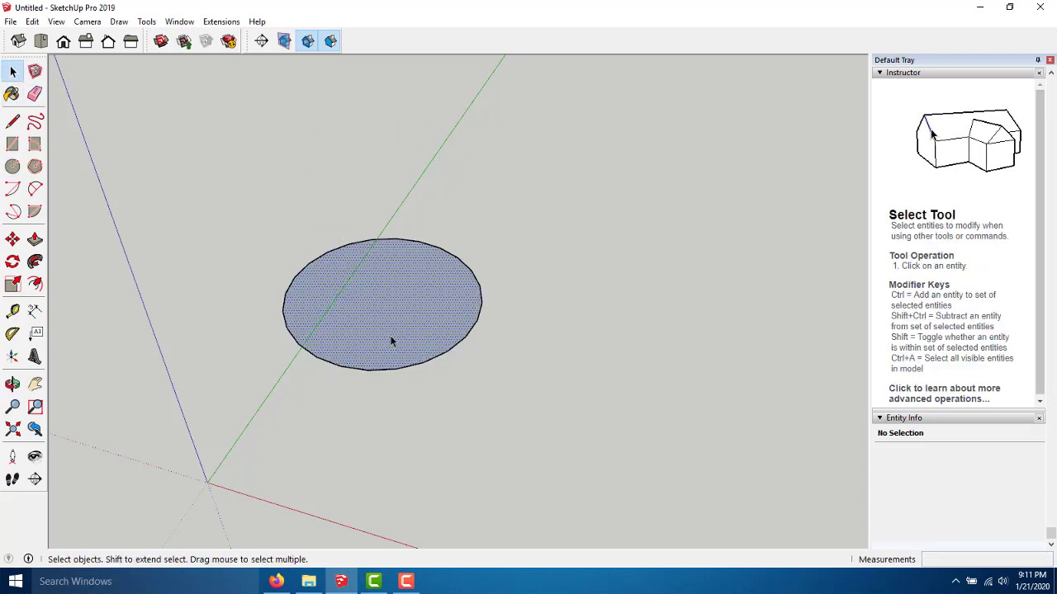
left_click(611, 315)
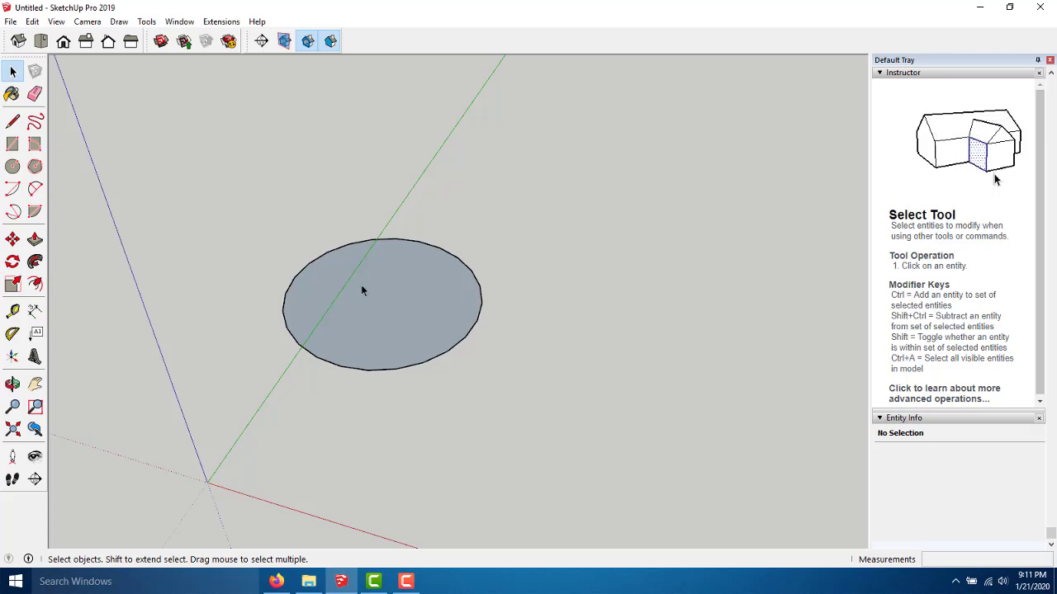
scroll(347, 295, "up", 1)
left_click(13, 385)
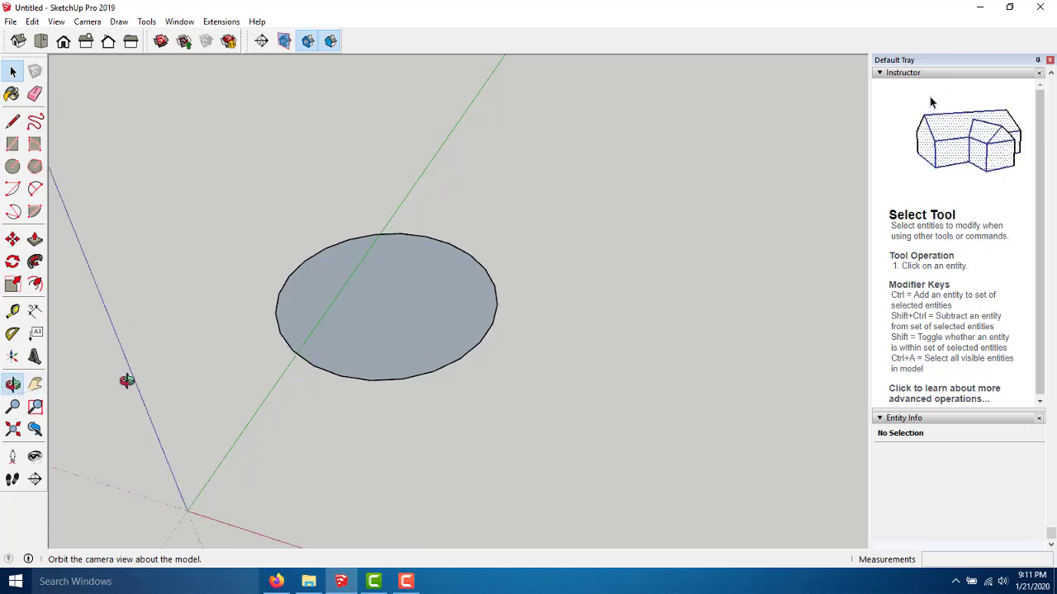
mouse_move(123, 378)
left_mouse_down()
mouse_move(387, 385)
mouse_move(444, 490)
mouse_move(454, 328)
mouse_move(370, 223)
left_mouse_up()
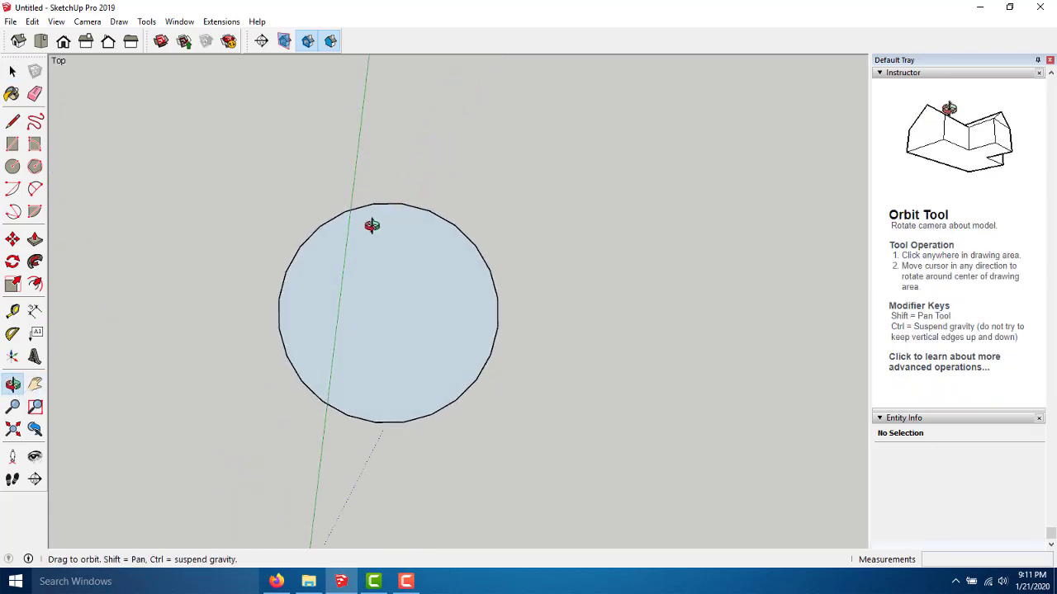
left_click(13, 72)
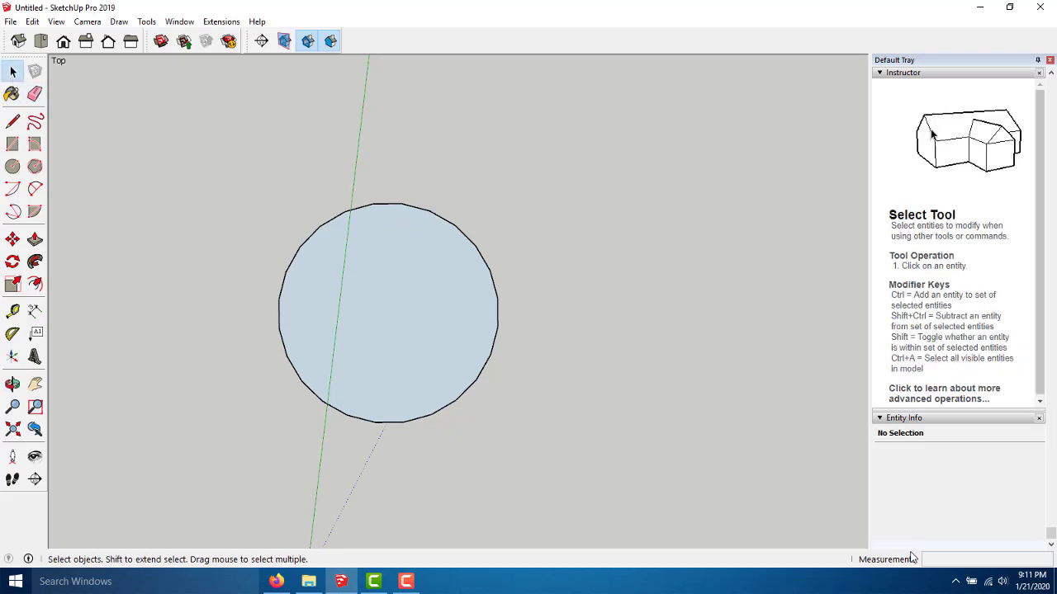
left_click(421, 211)
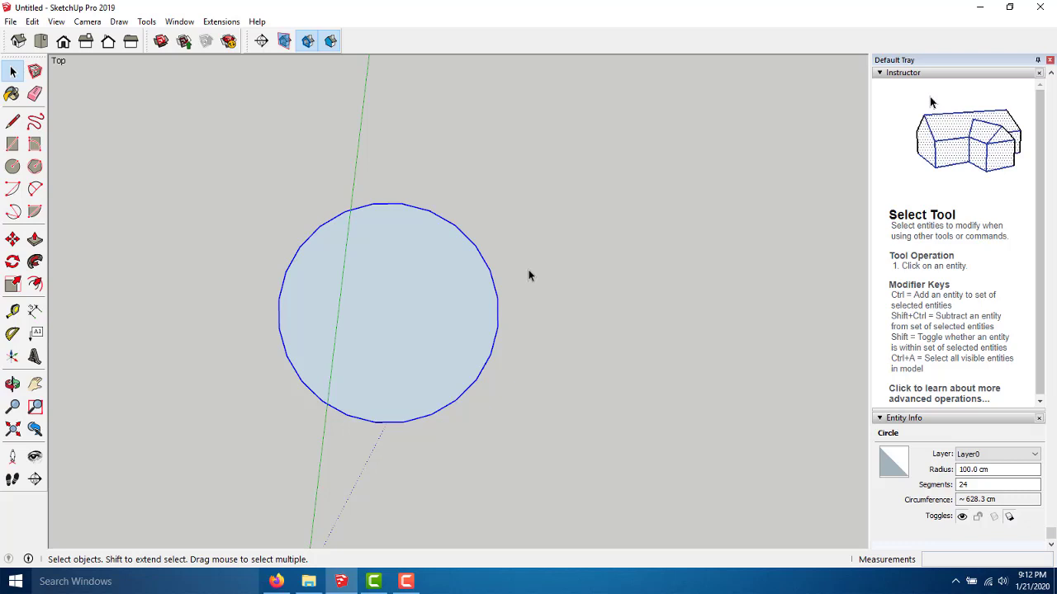
Draw a 12-sided, 100 cm radius circle to the right of the first one
left_click(13, 167)
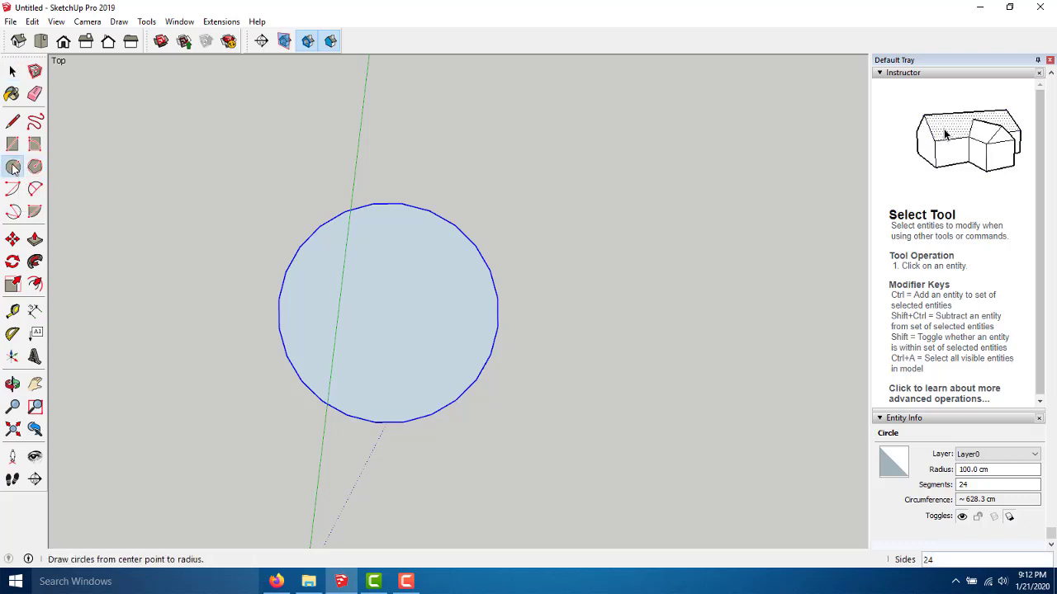
left_click(12, 167)
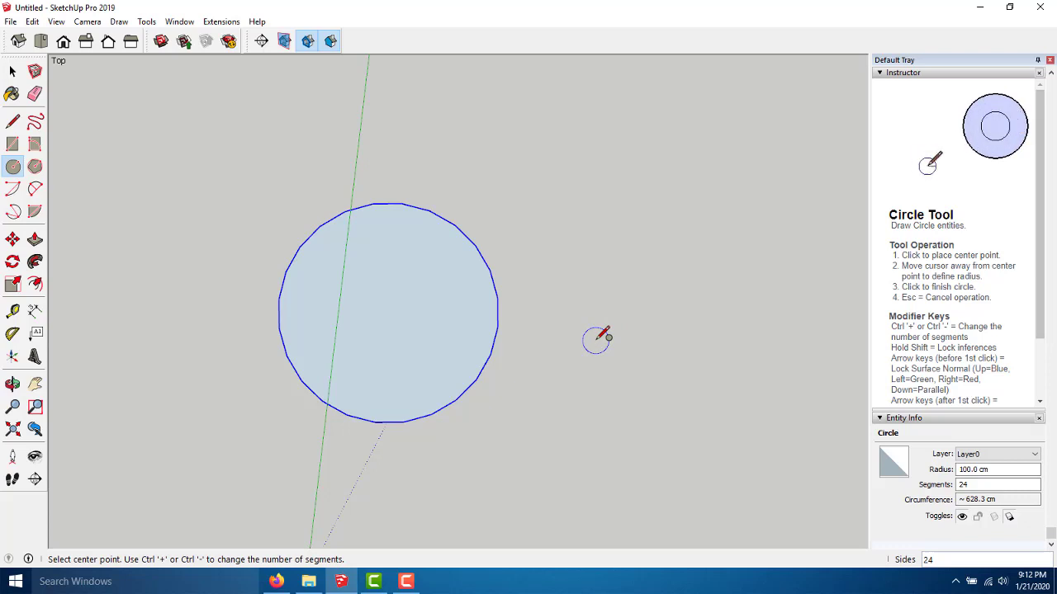
type("12")
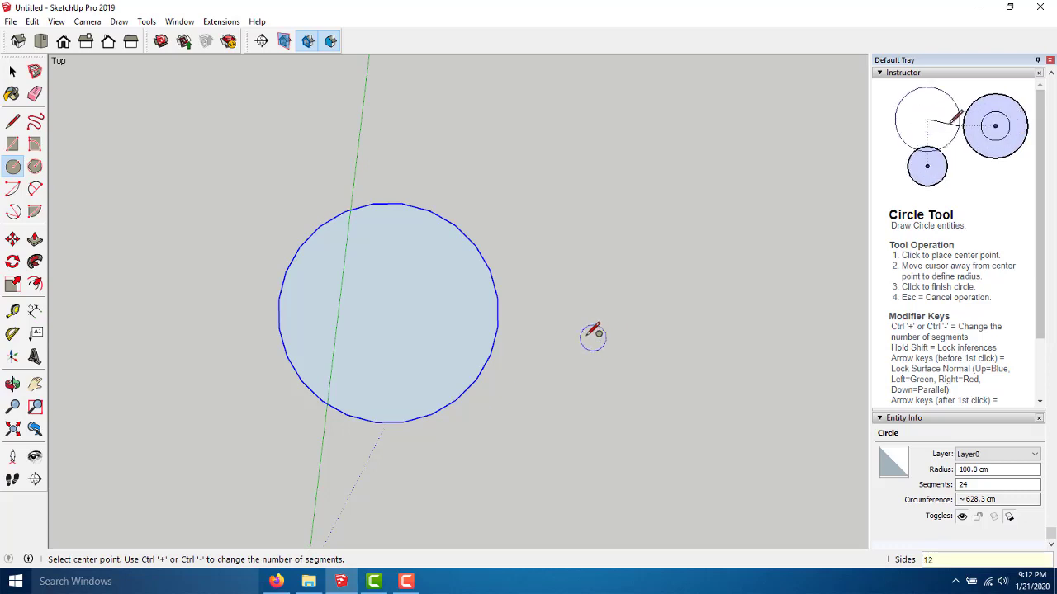
left_click(560, 328)
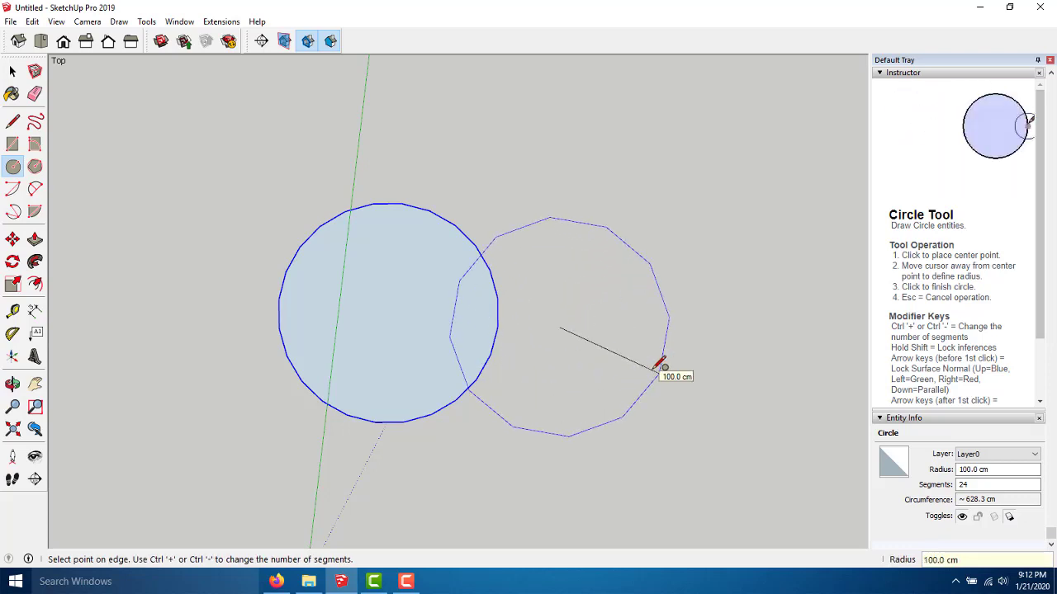
left_click(660, 365)
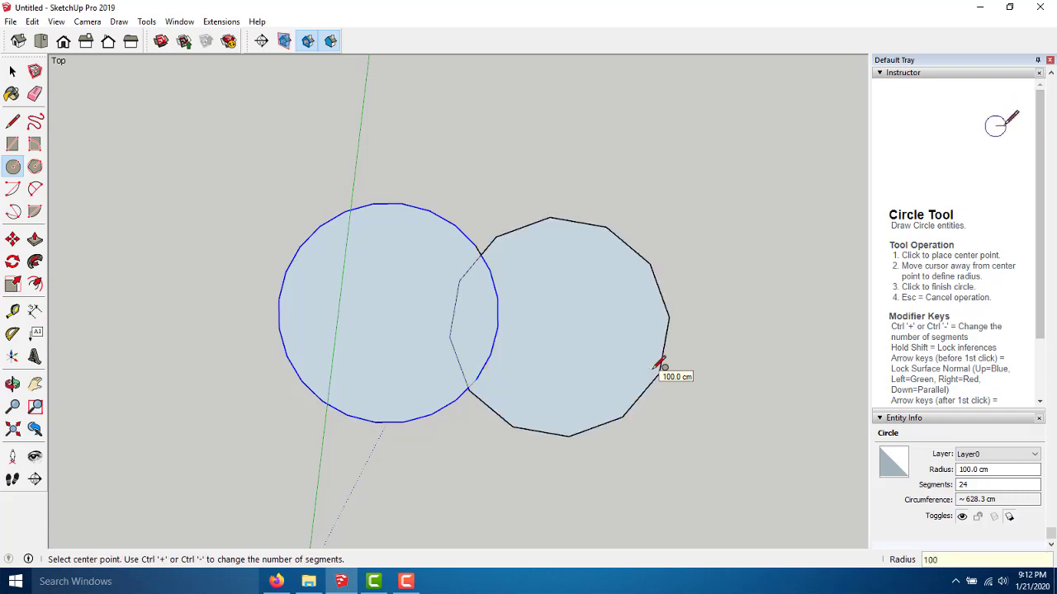
Move the selected circles slightly left, then undo back to the single 24-segment circle
left_click(14, 74)
left_click(544, 299)
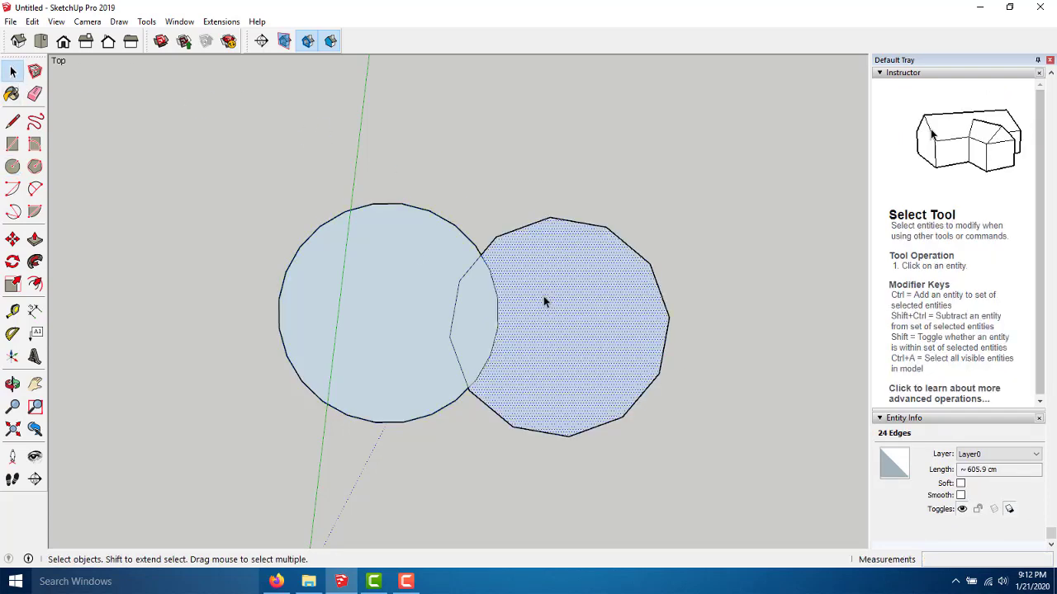
left_click(12, 239)
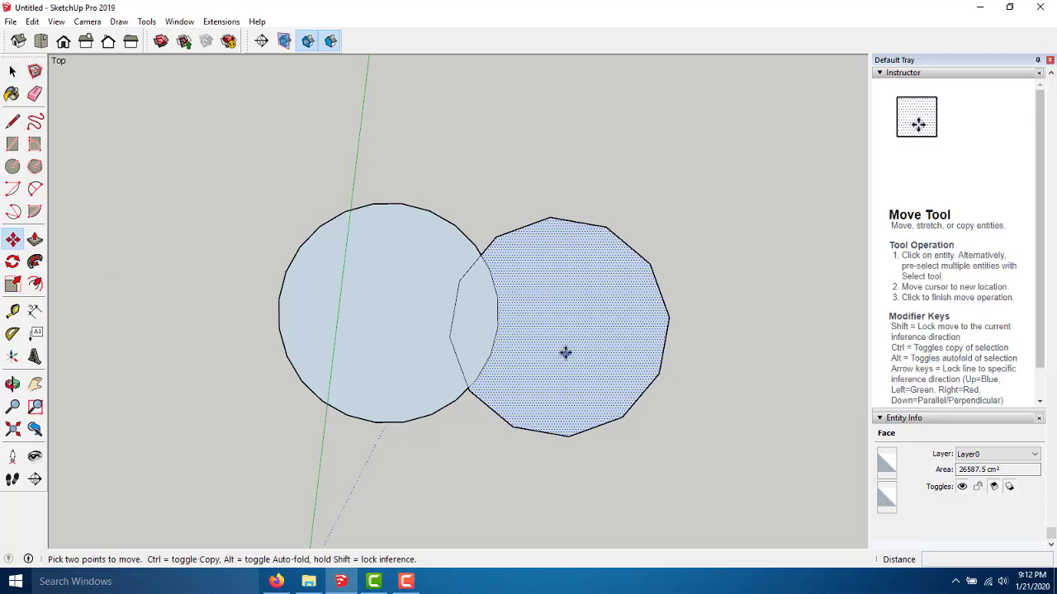
left_click(562, 346)
left_click(505, 342)
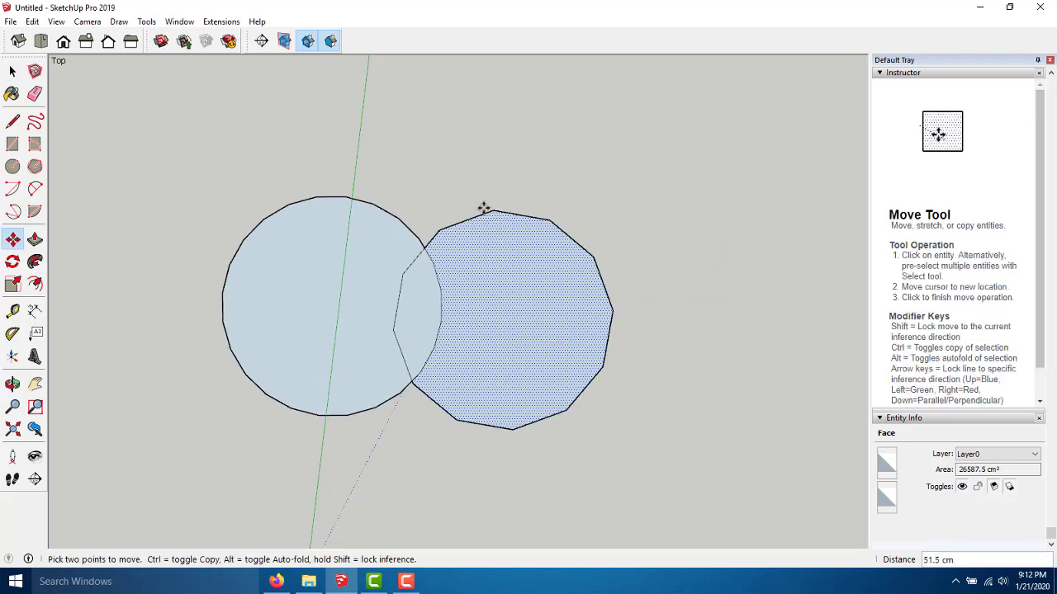
key("Escape")
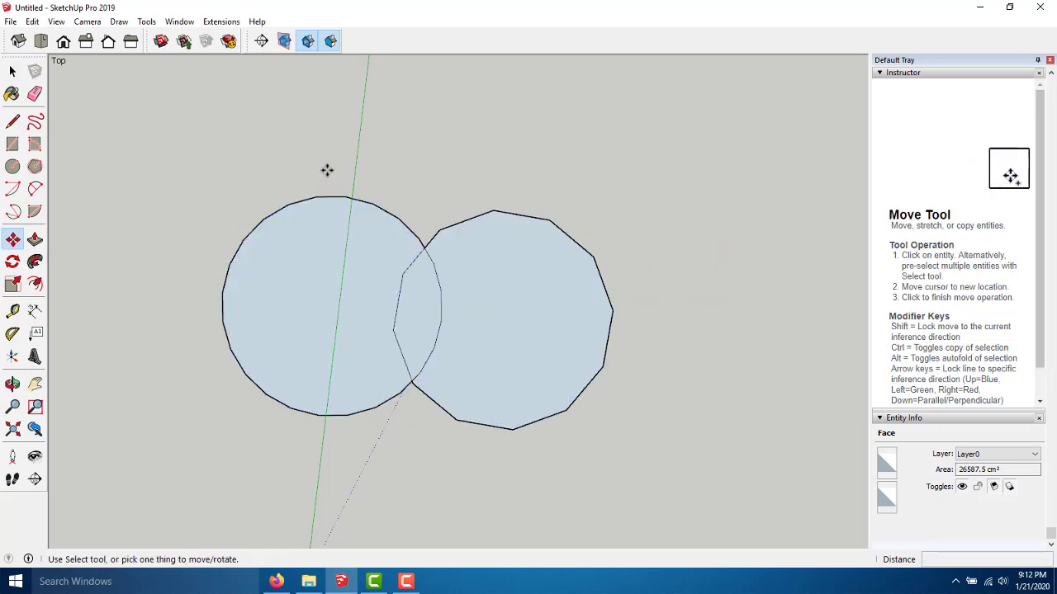
key("ctrl+z")
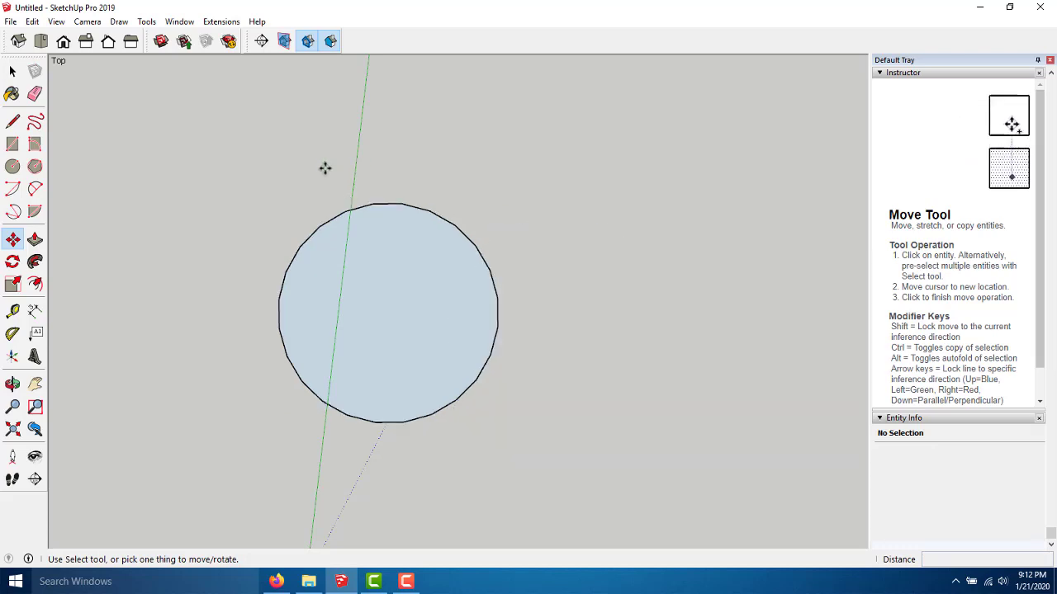
Draw a 12-sided, 100 cm radius circle right of the first and select it
left_click(12, 165)
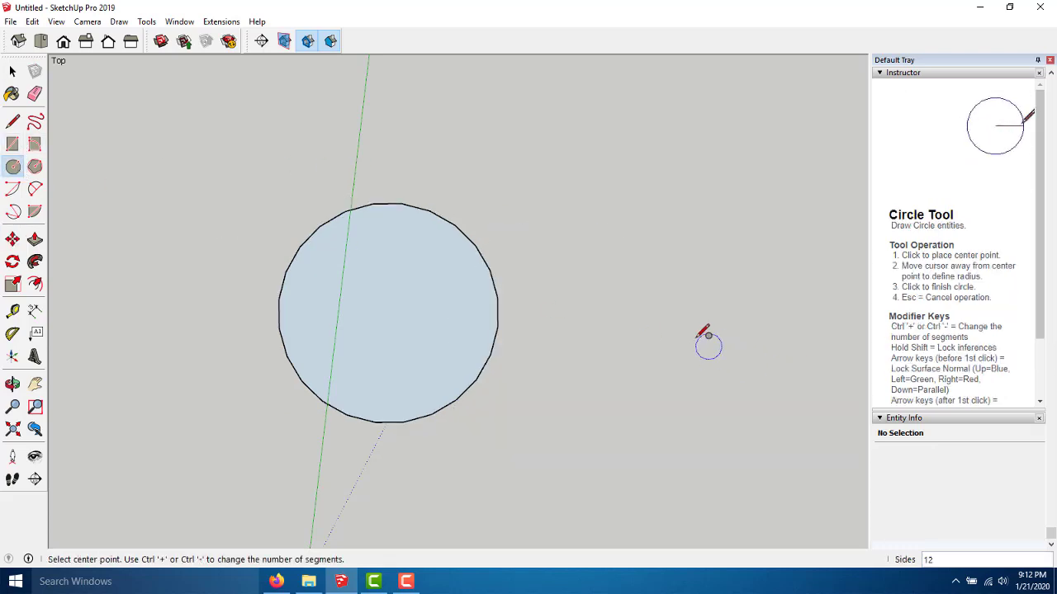
left_click(696, 312)
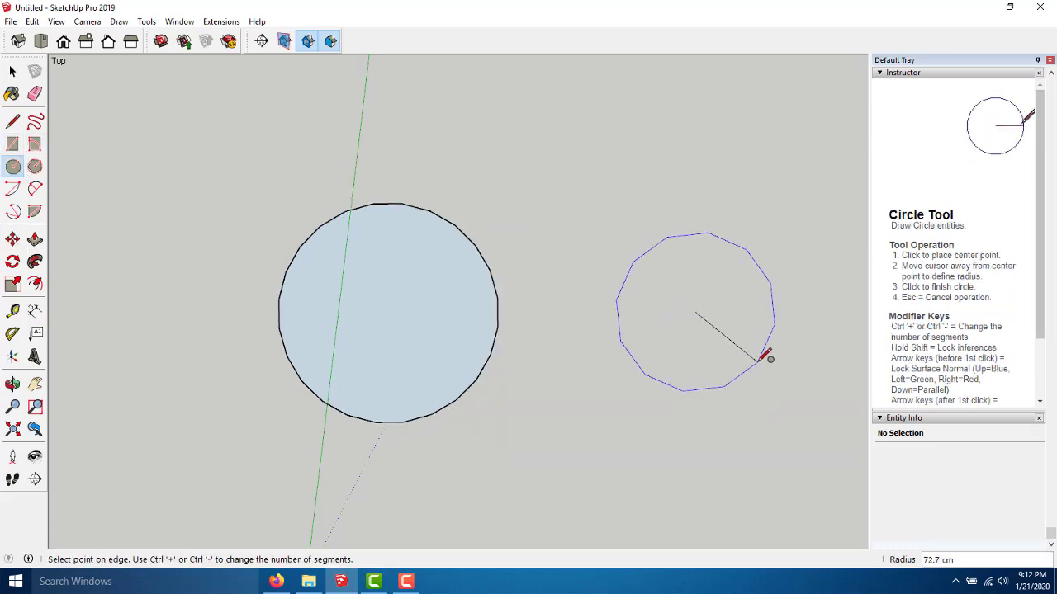
type("1000")
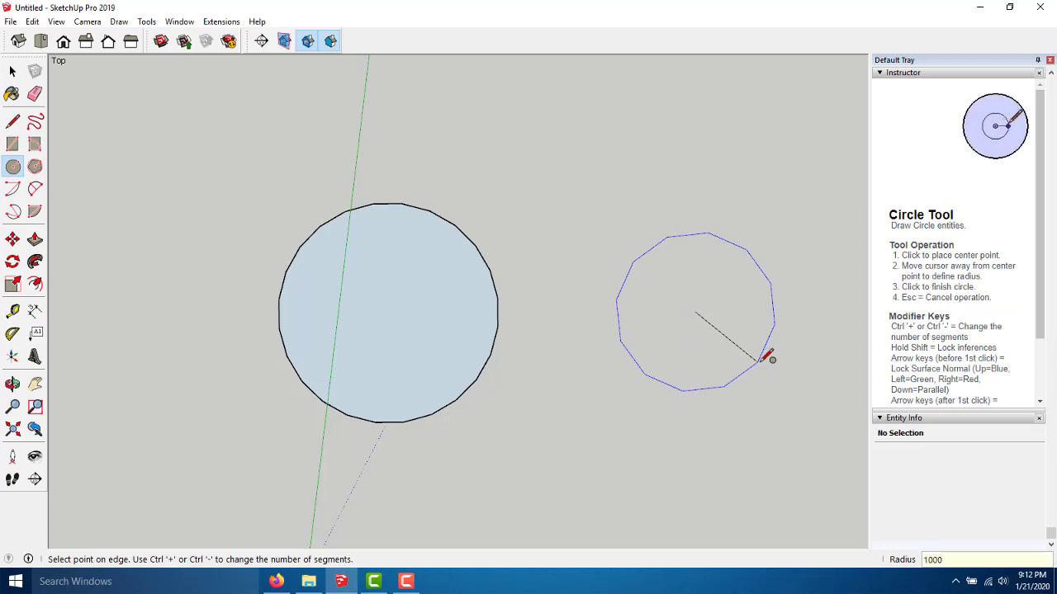
key("Return")
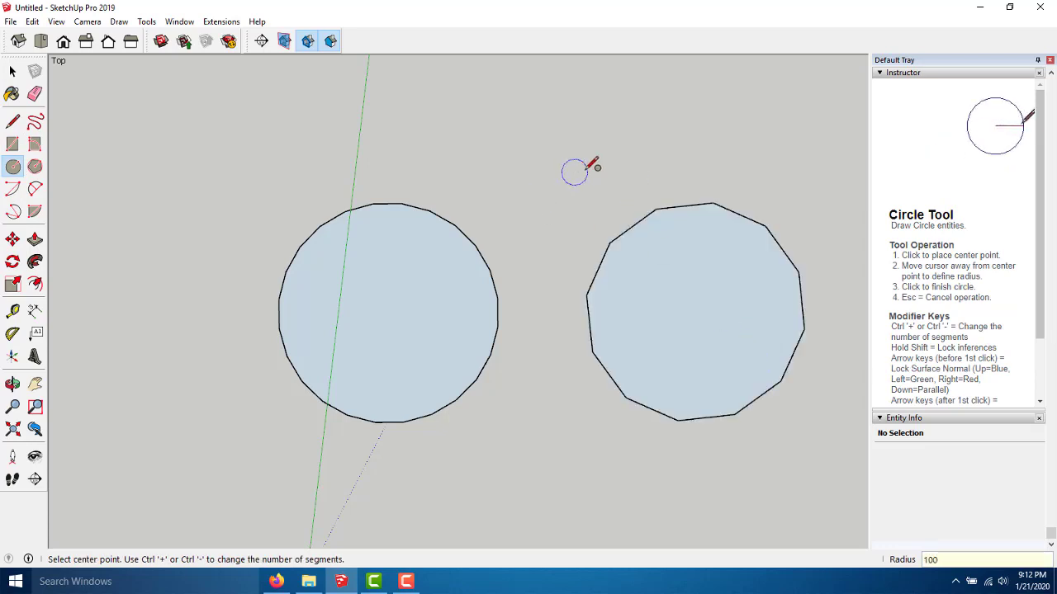
key("space")
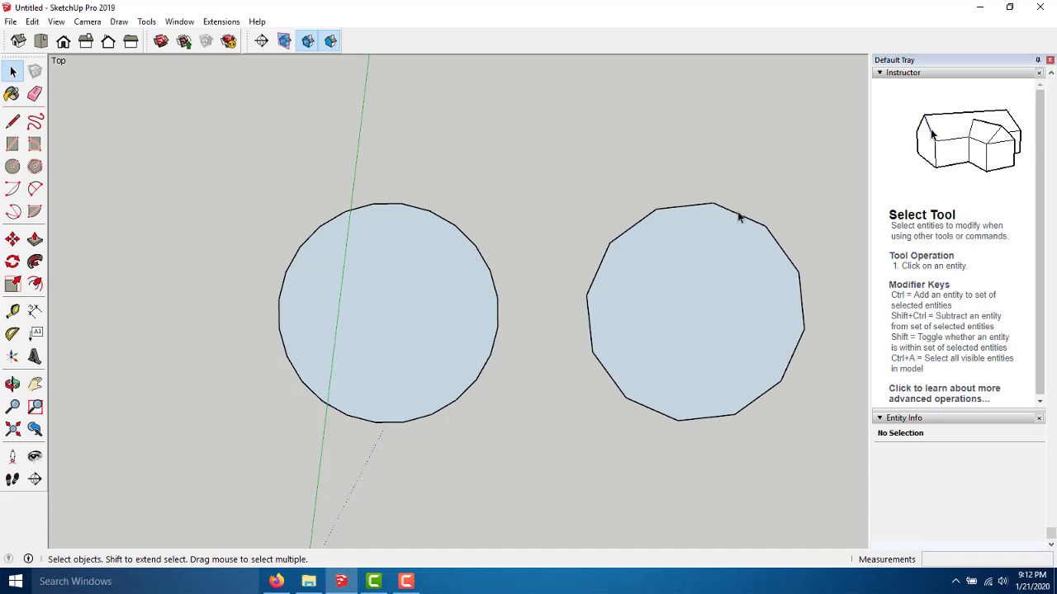
left_click(738, 214)
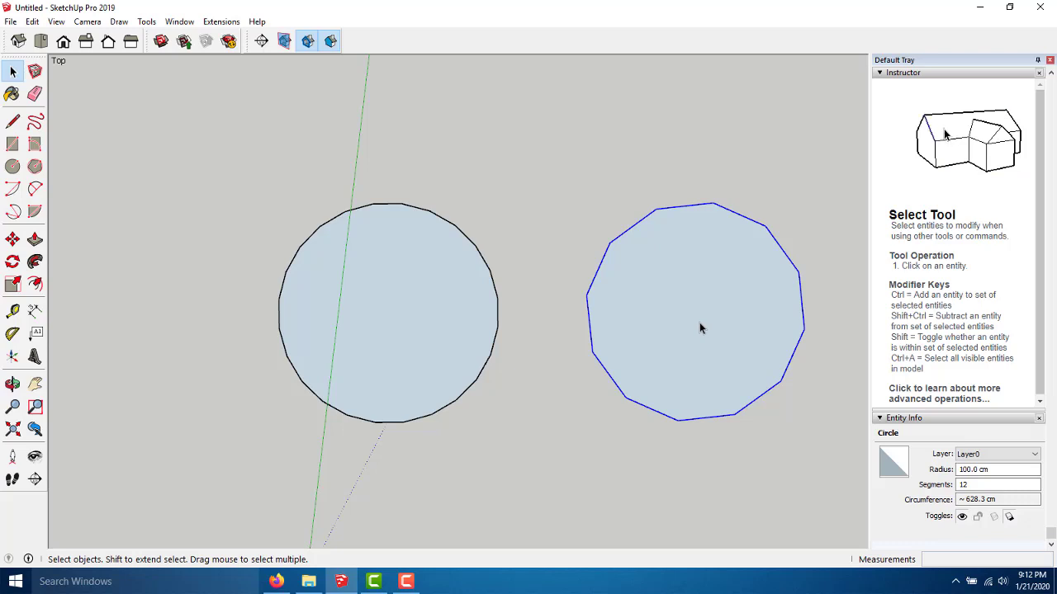
scroll(511, 363, "down", 1)
Draw a 50-sided, 100 cm radius circle above-left of the others and reframe the view
scroll(507, 367, "down", 1)
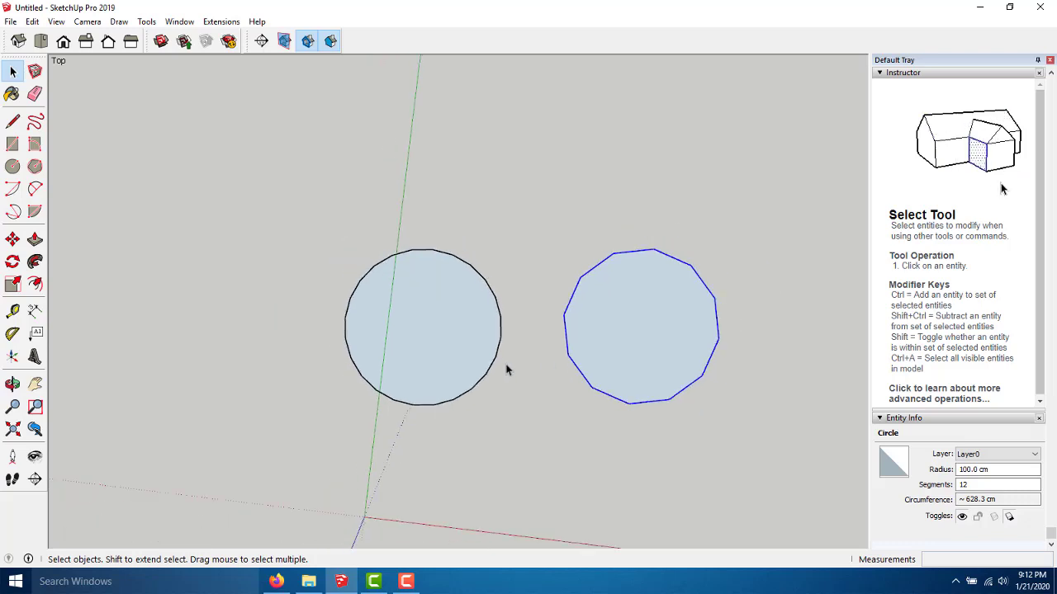
scroll(507, 370, "down", 1)
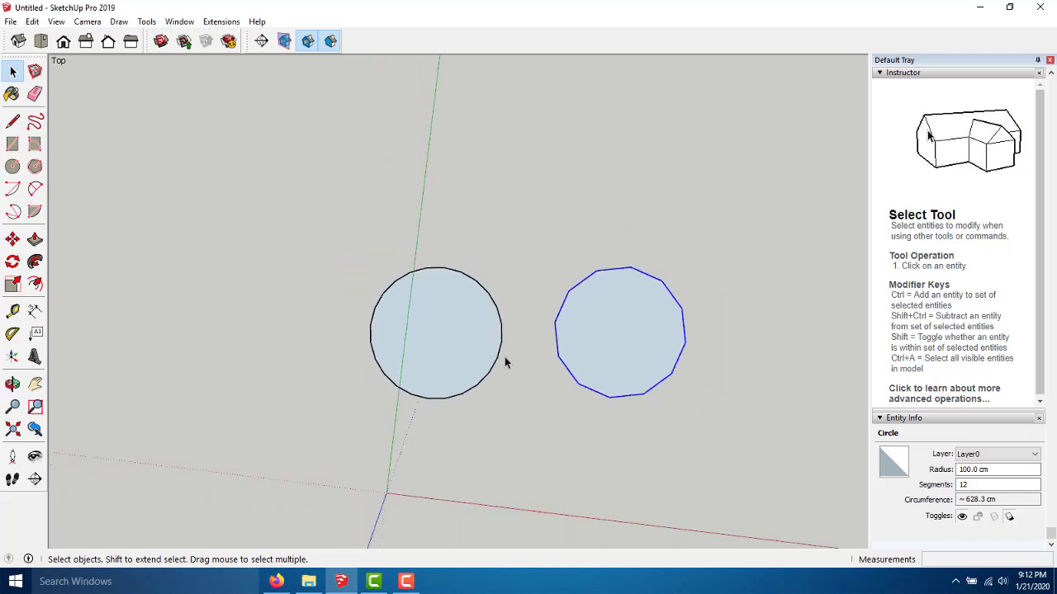
left_click(12, 166)
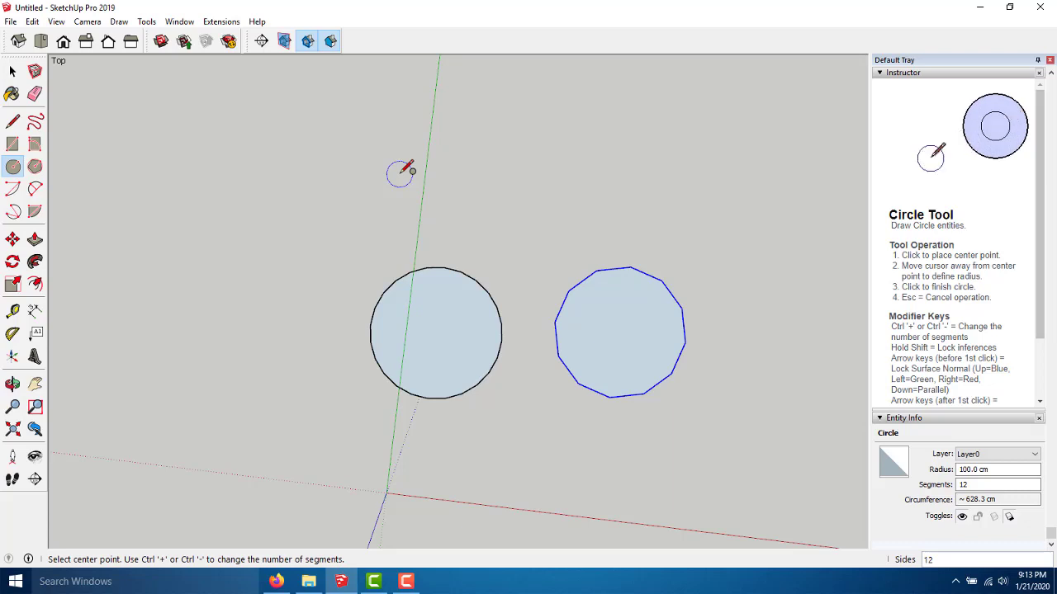
type("50")
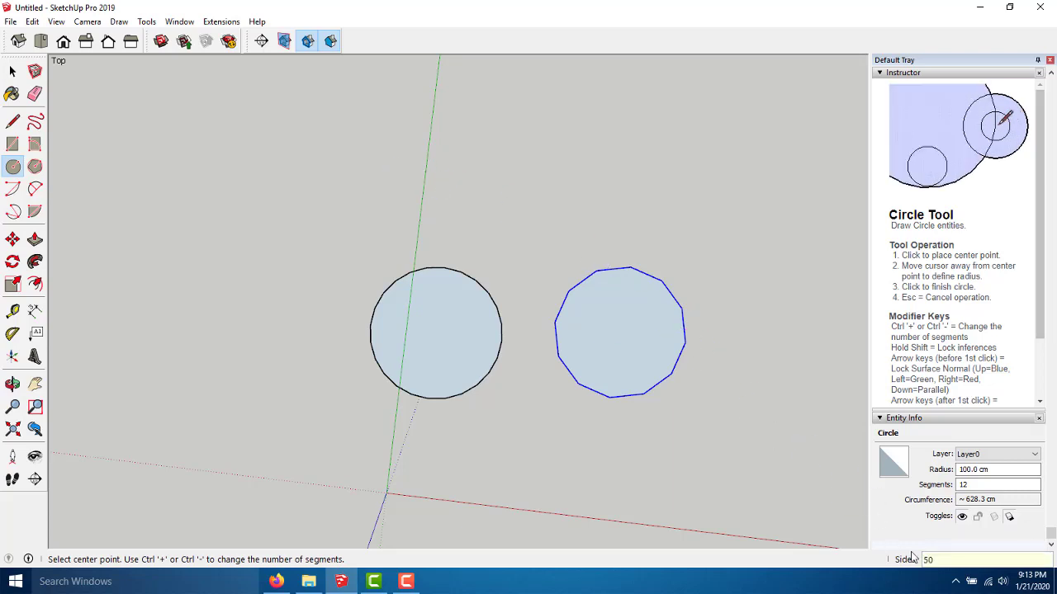
left_click(307, 147)
type("100")
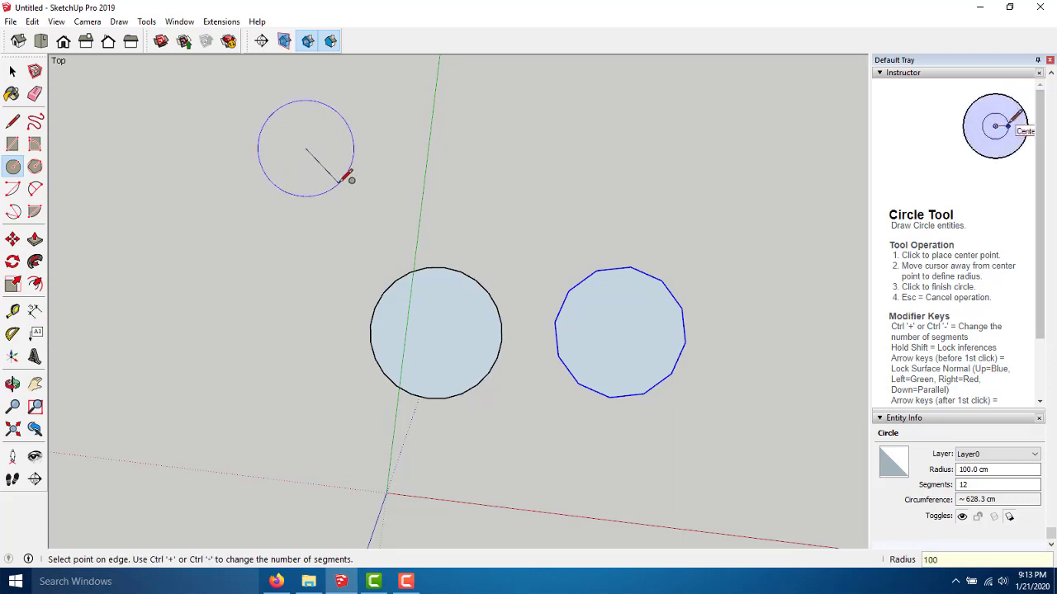
key("Return")
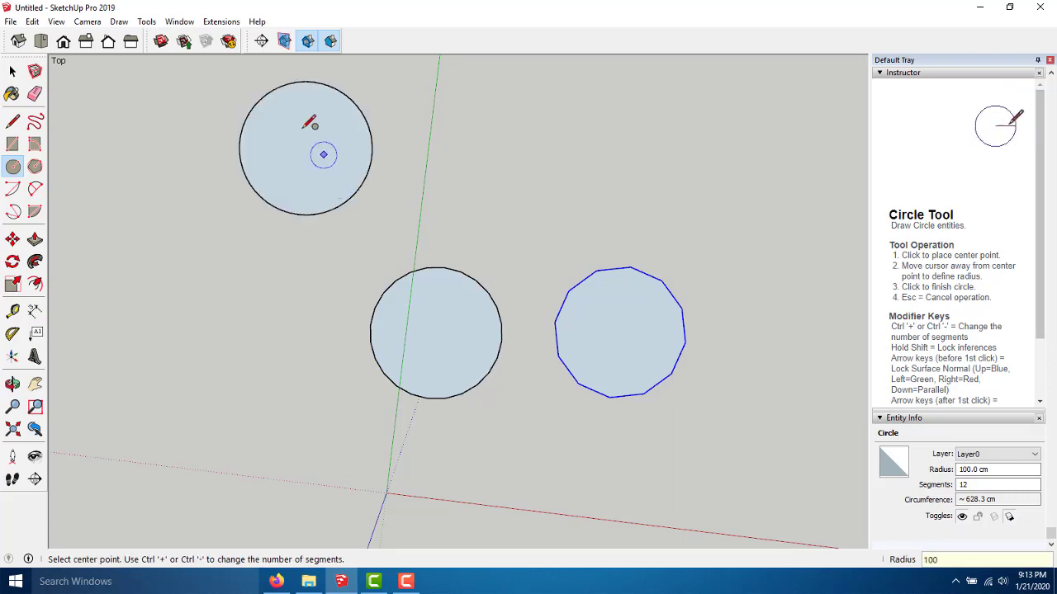
left_click(13, 72)
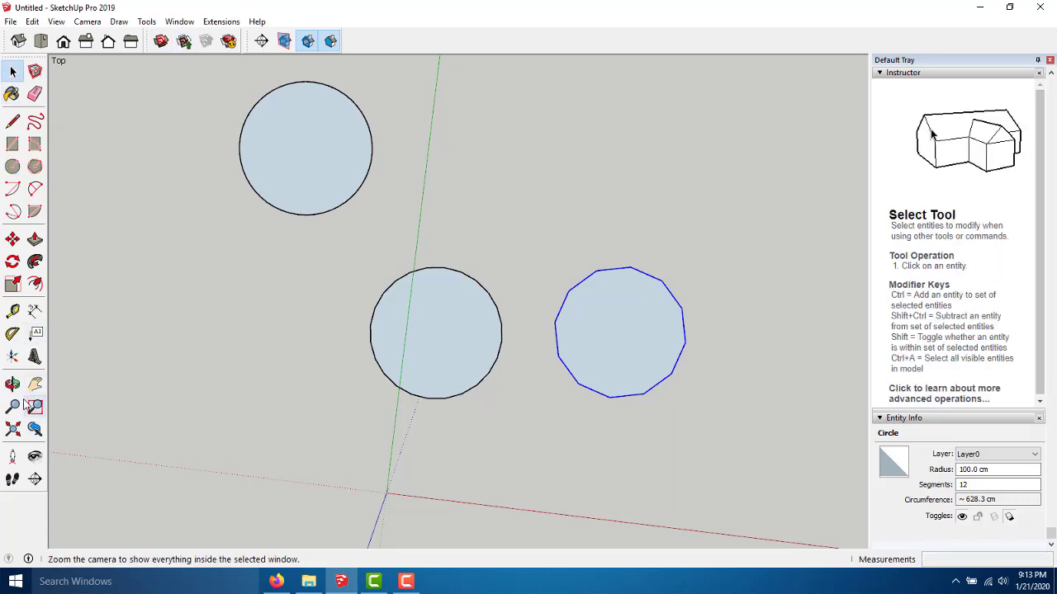
left_click(13, 384)
left_click_drag(297, 95, 284, 153)
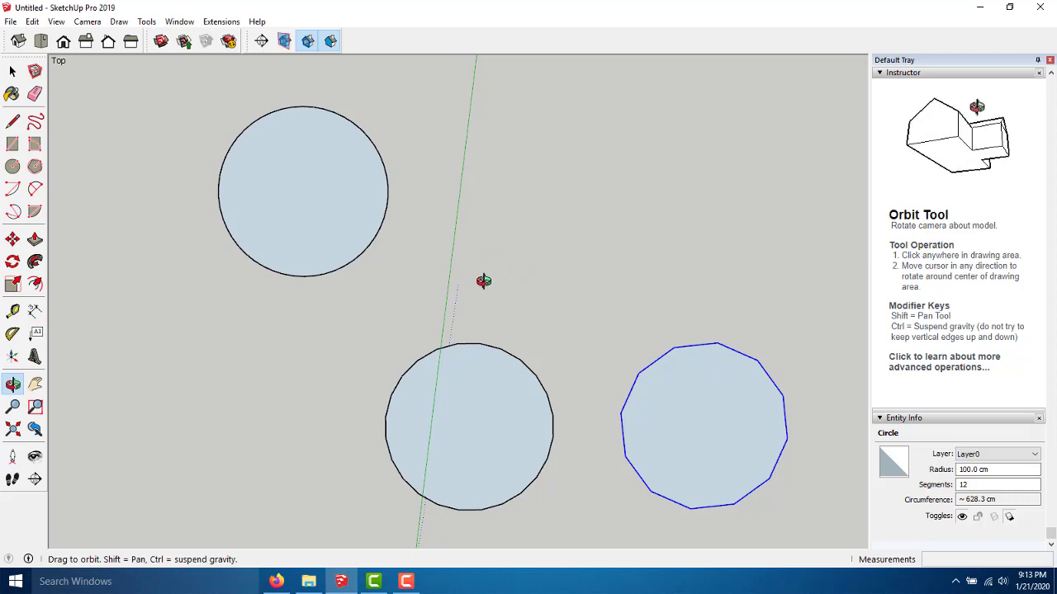
Draw a six-sided, 100 cm radius hexagon beside the top circle, then return to selecting
left_click(16, 169)
type("6")
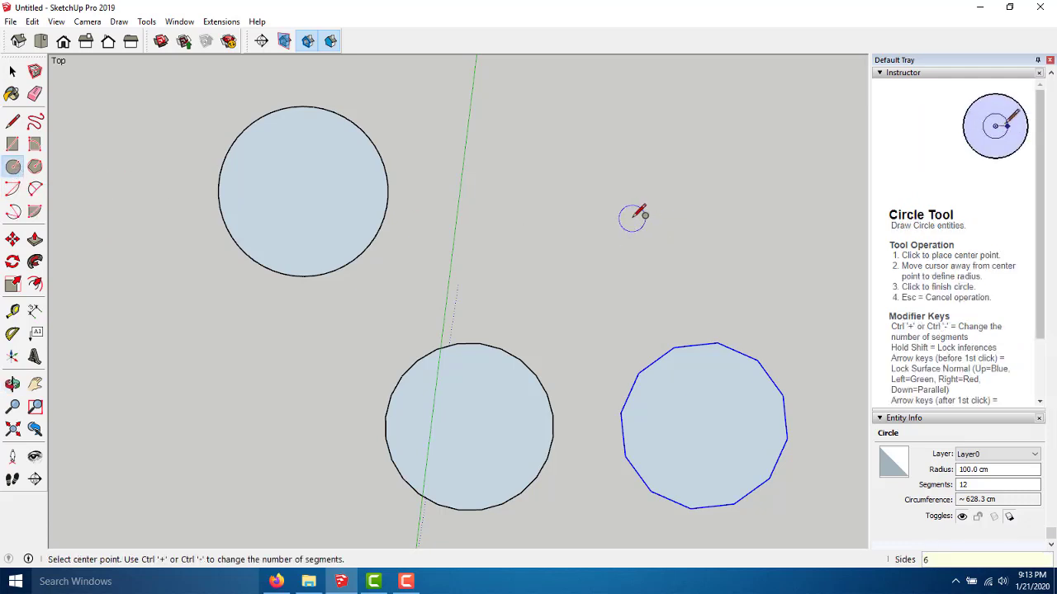
left_click(581, 167)
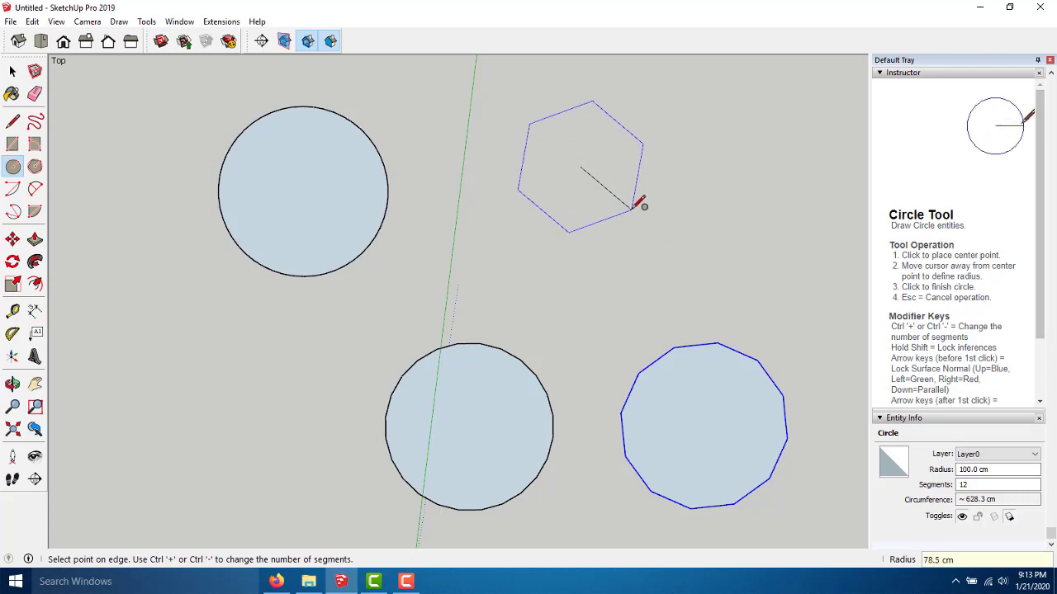
type("100")
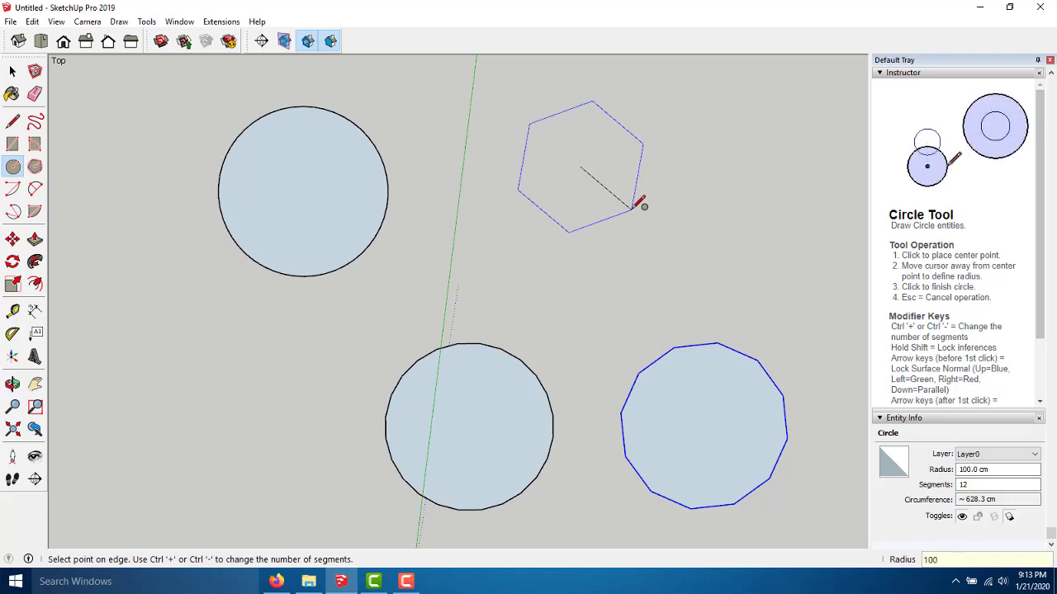
key("Return")
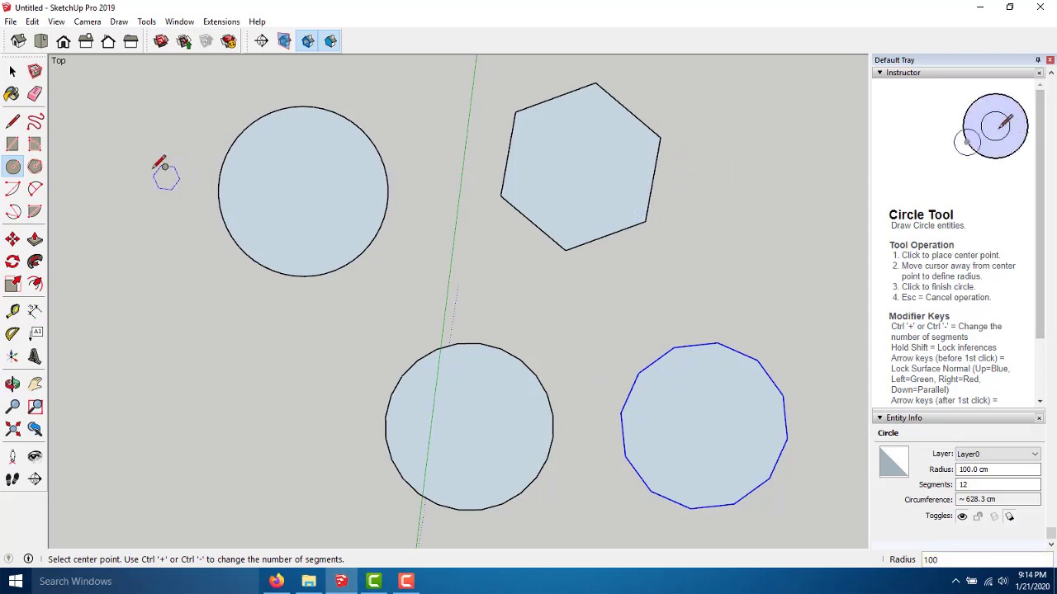
left_click(12, 72)
left_click(591, 326)
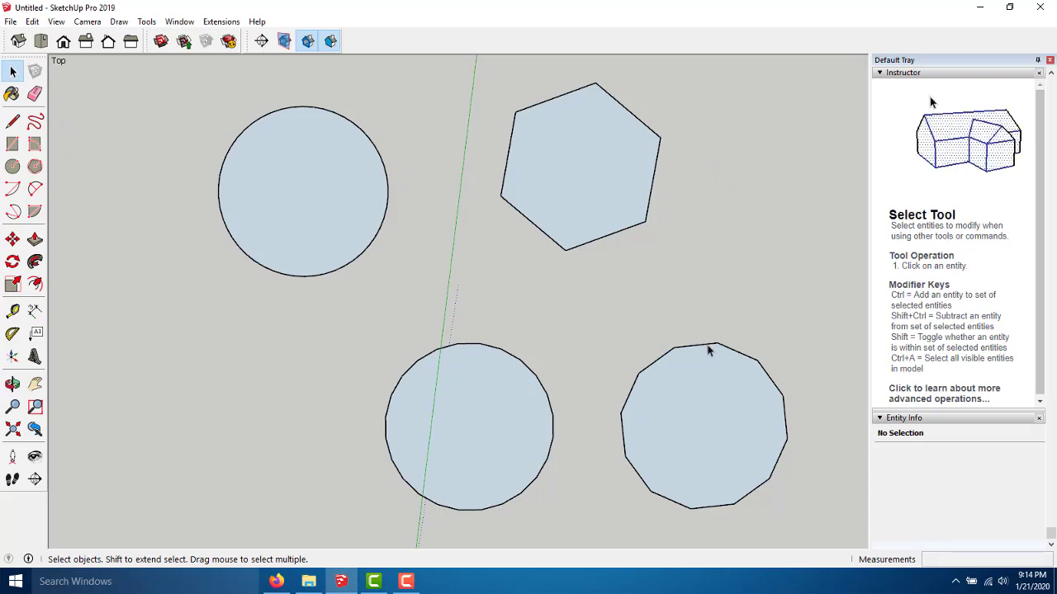
Select the 12-sided circle and open its Entity Info: 100 cm radius, 12 segments
left_click(707, 350)
left_click(138, 173)
scroll(138, 174, "down", 2)
scroll(138, 173, "down", 2)
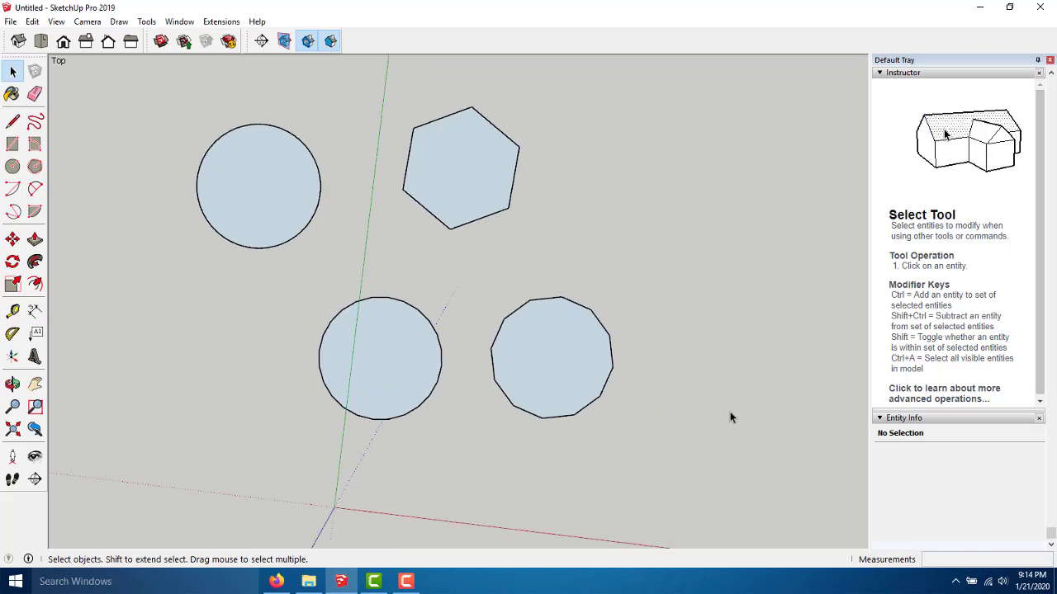
scroll(692, 372, "up", 2)
scroll(510, 316, "up", 2)
scroll(513, 295, "up", 1)
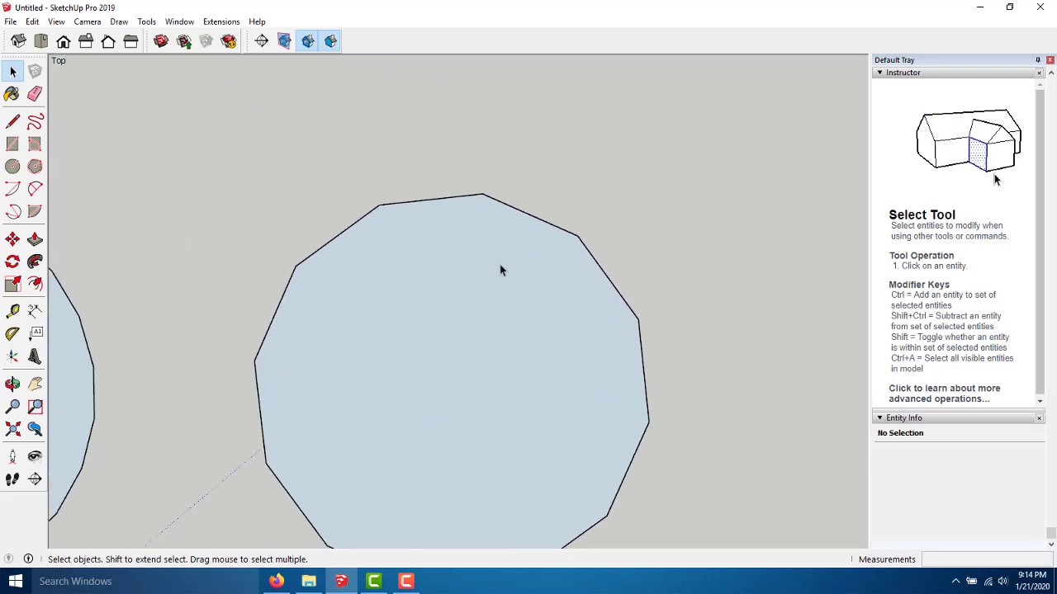
left_click(492, 199)
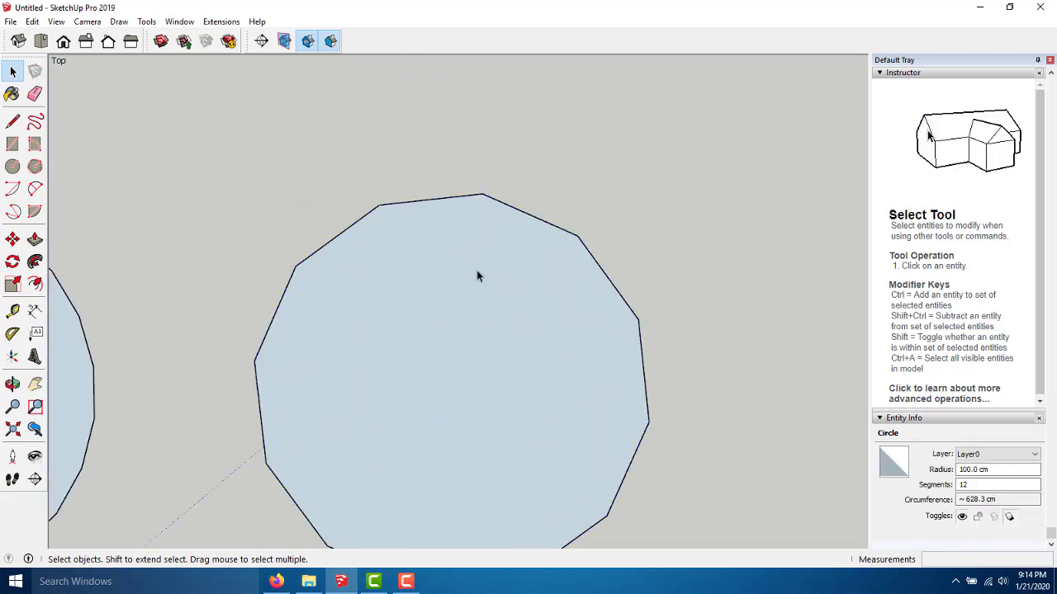
left_click(478, 276)
left_click(525, 214)
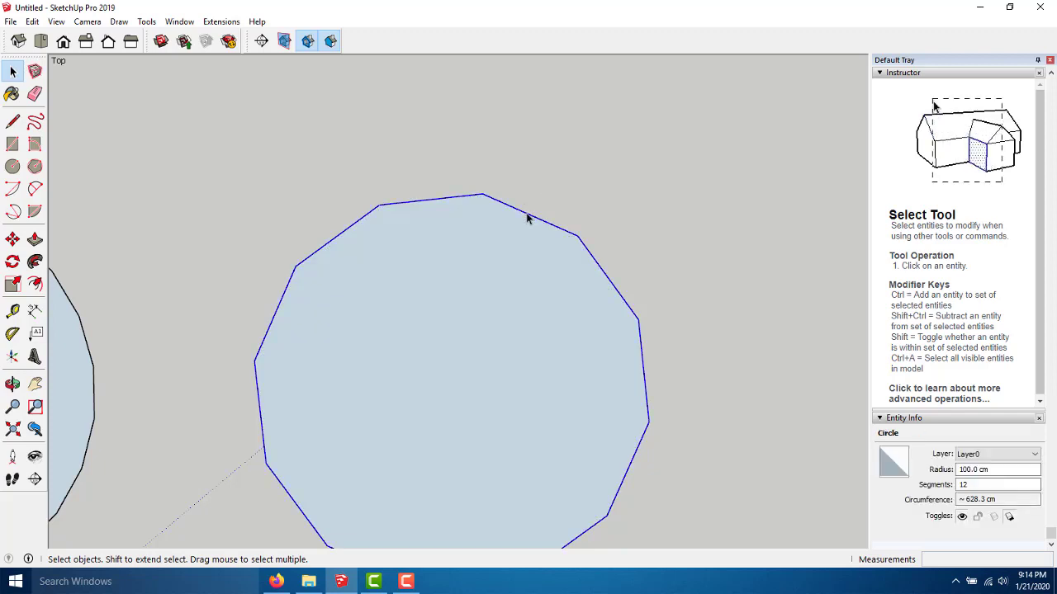
right_click(527, 217)
left_click(552, 221)
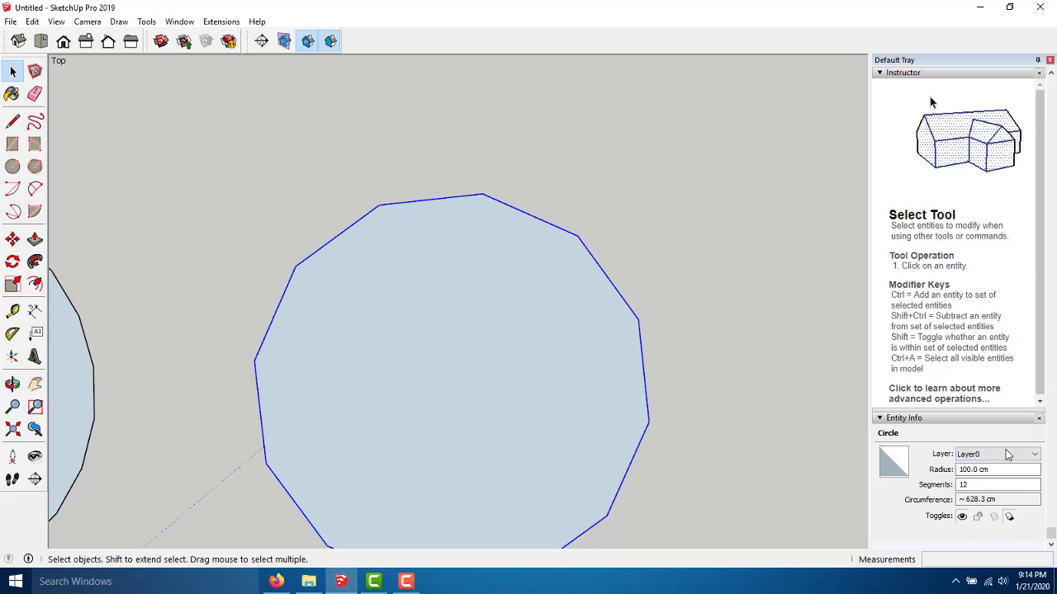
Close the Instructor panel and change the circle's segments from 12 to 24 in Entity Info
left_click(1039, 74)
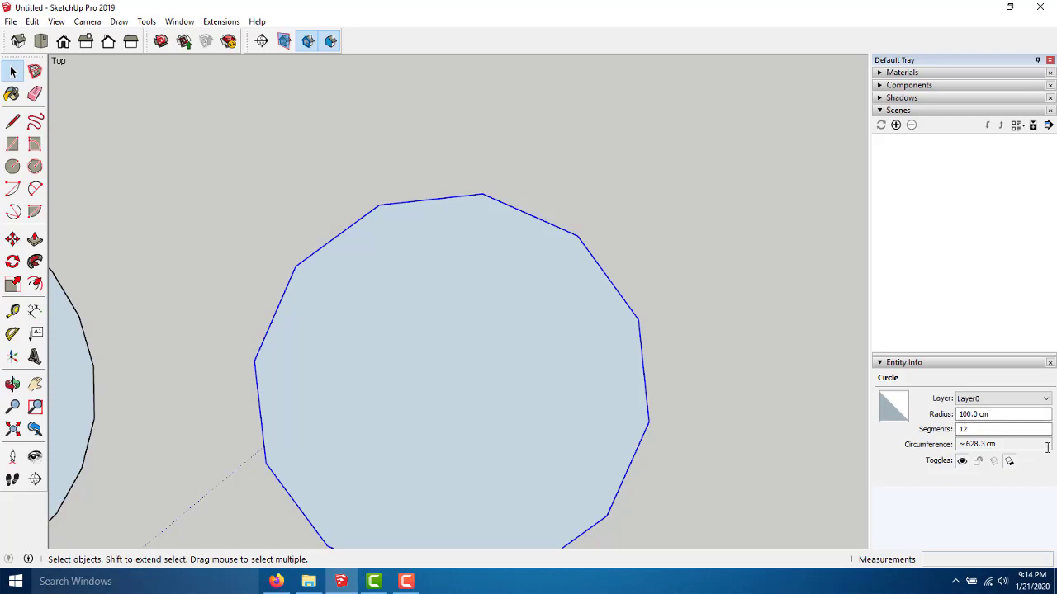
scroll(540, 311, "down", 1)
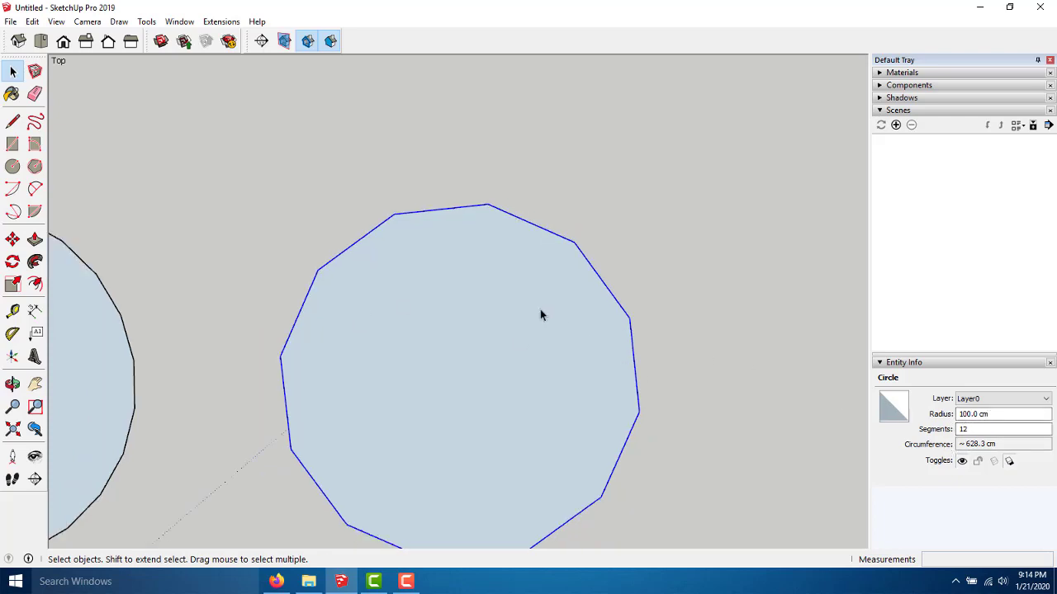
scroll(516, 349, "down", 1)
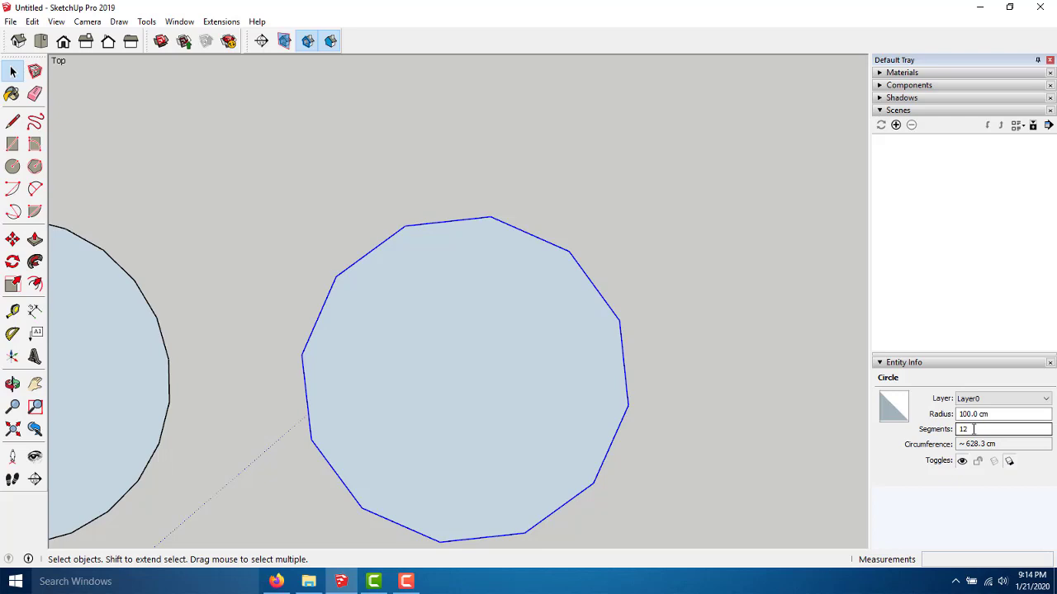
double_click(973, 429)
type("24")
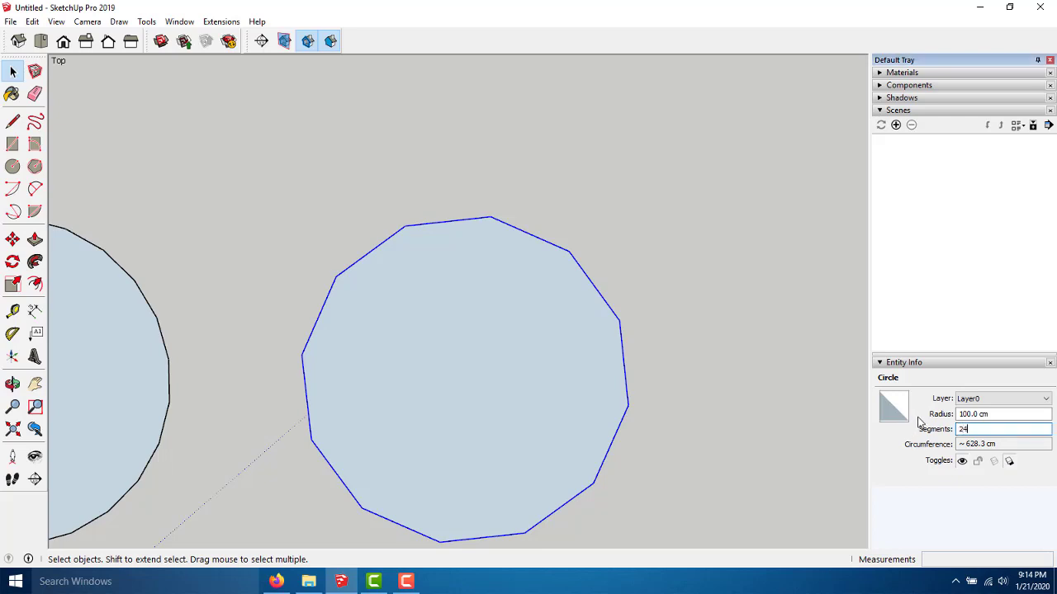
key("Return")
scroll(652, 330, "down", 1)
scroll(653, 331, "down", 2)
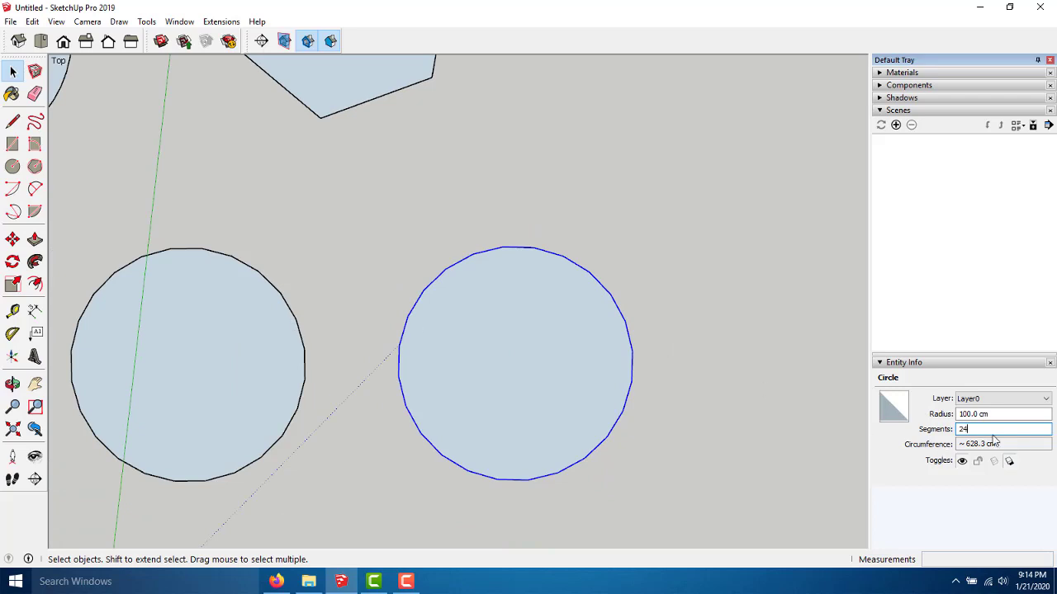
Raise the circle's segment count further to 50, then to 100
double_click(963, 429)
type("50")
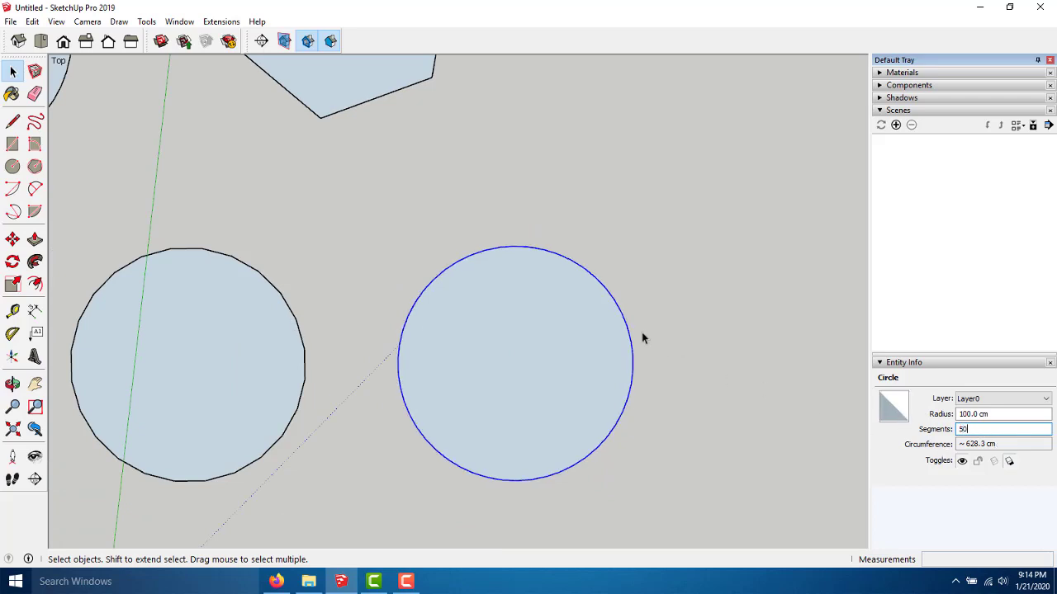
scroll(507, 297, "up", 2)
scroll(496, 252, "up", 2)
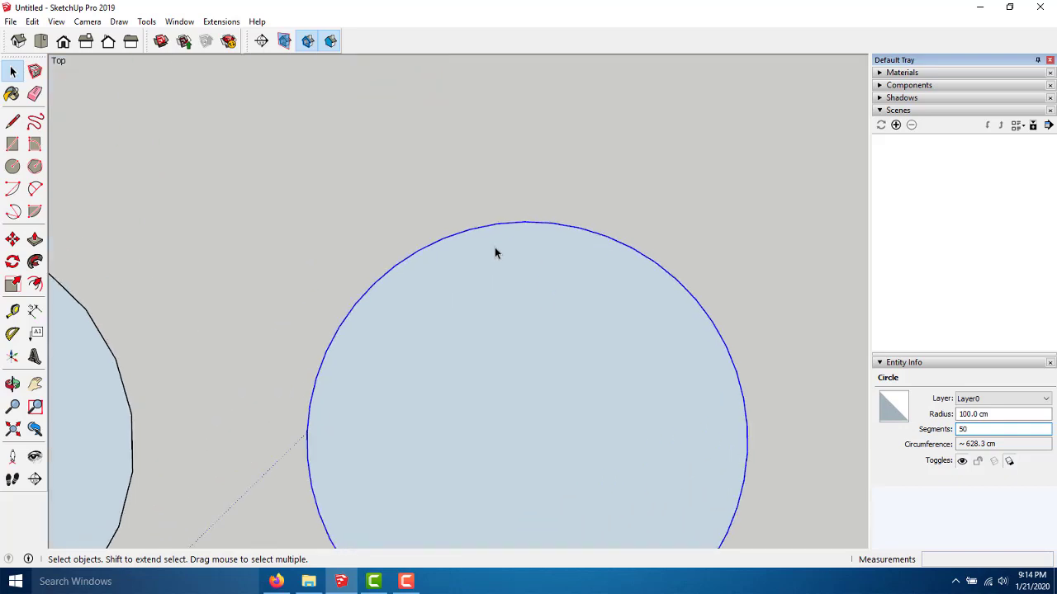
double_click(984, 428)
type("10")
type("0")
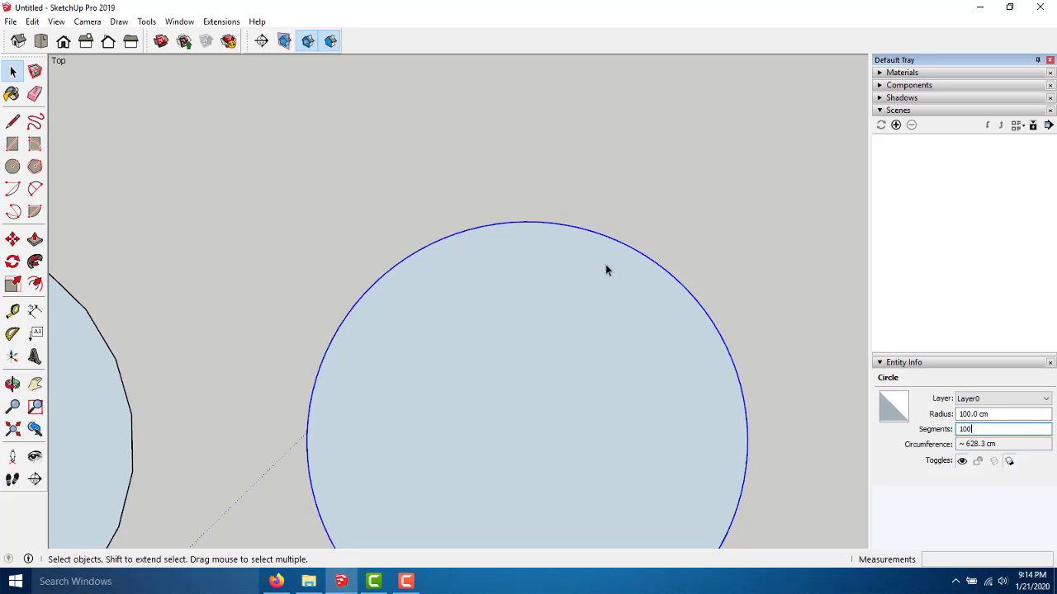
scroll(603, 267, "down", 2)
scroll(603, 267, "down", 1)
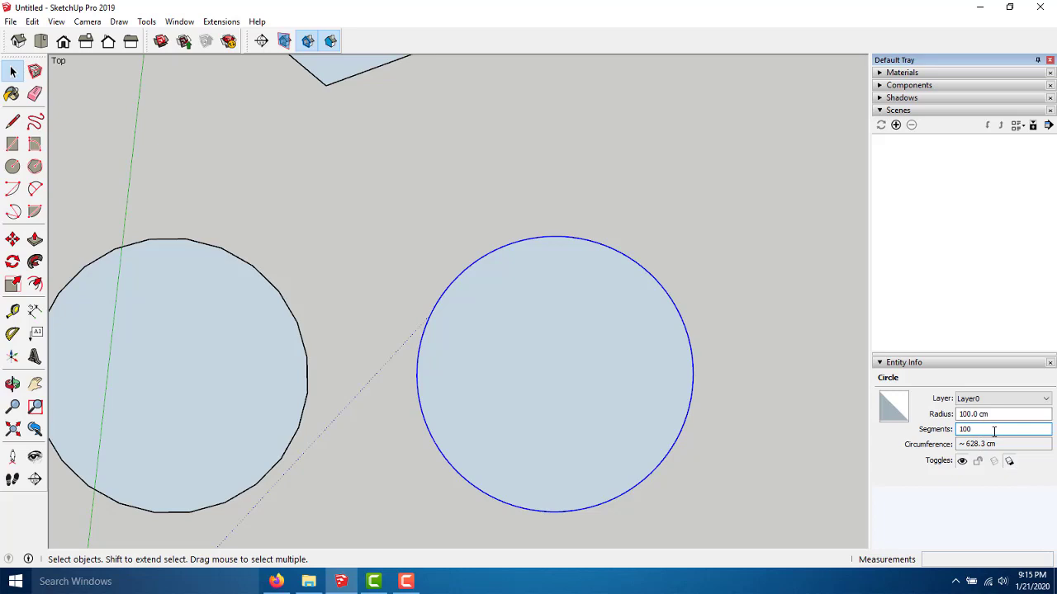
Zoom out until all three circles and the hexagon are visible in Top view
scroll(590, 386, "down", 1)
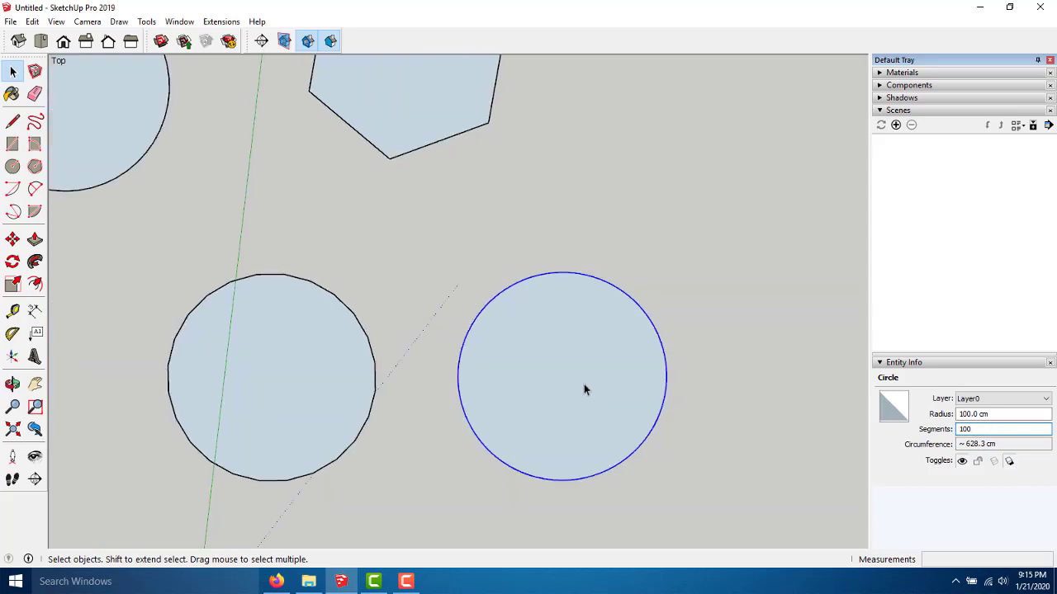
scroll(584, 384, "down", 1)
scroll(590, 403, "down", 2)
scroll(588, 415, "up", 2)
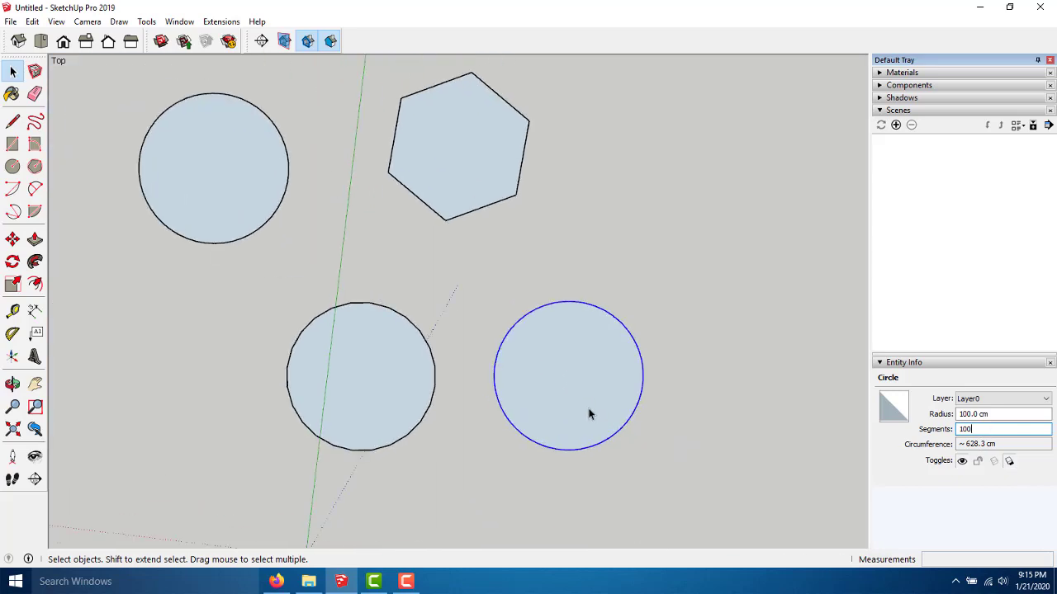
scroll(587, 413, "up", 1)
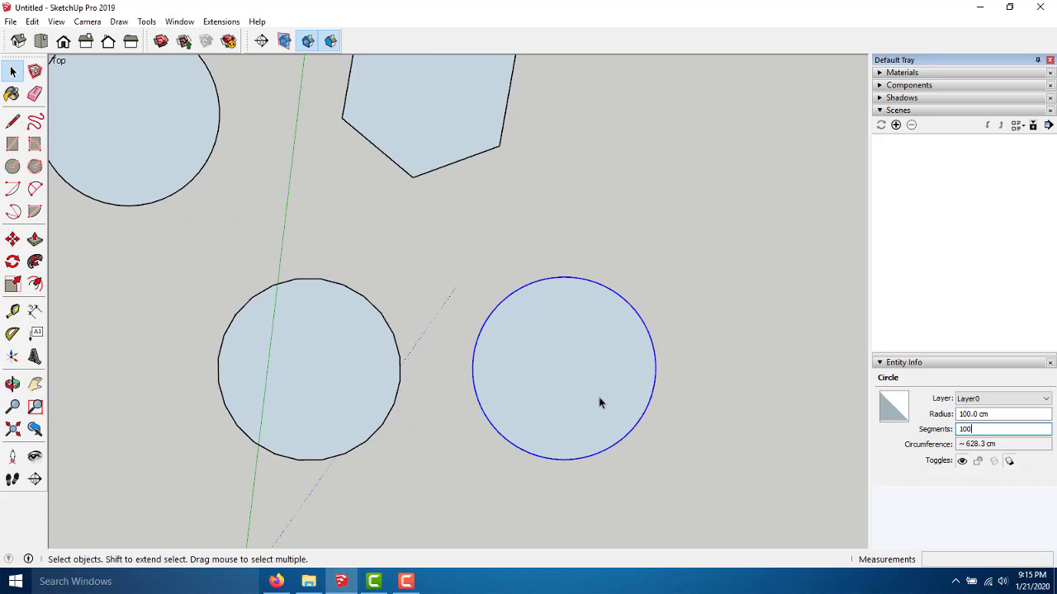
scroll(622, 343, "down", 2)
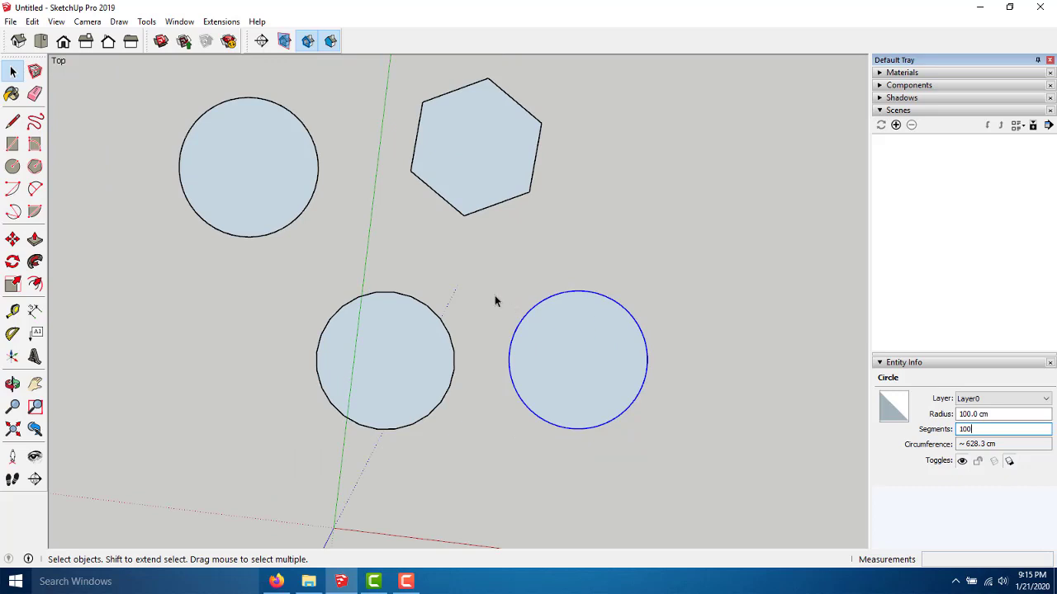
scroll(484, 305, "down", 1)
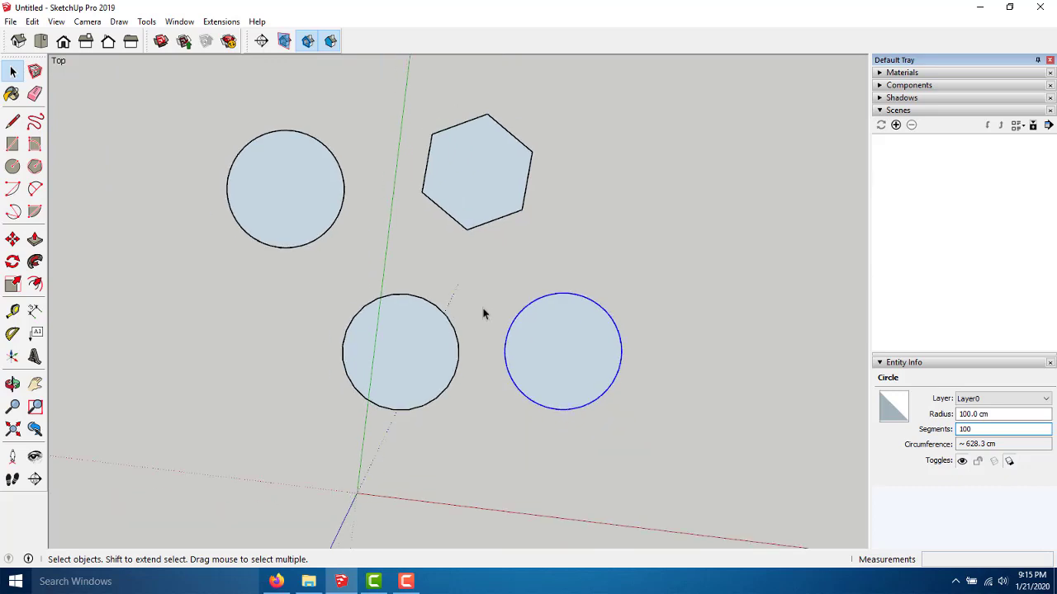
scroll(305, 170, "down", 1)
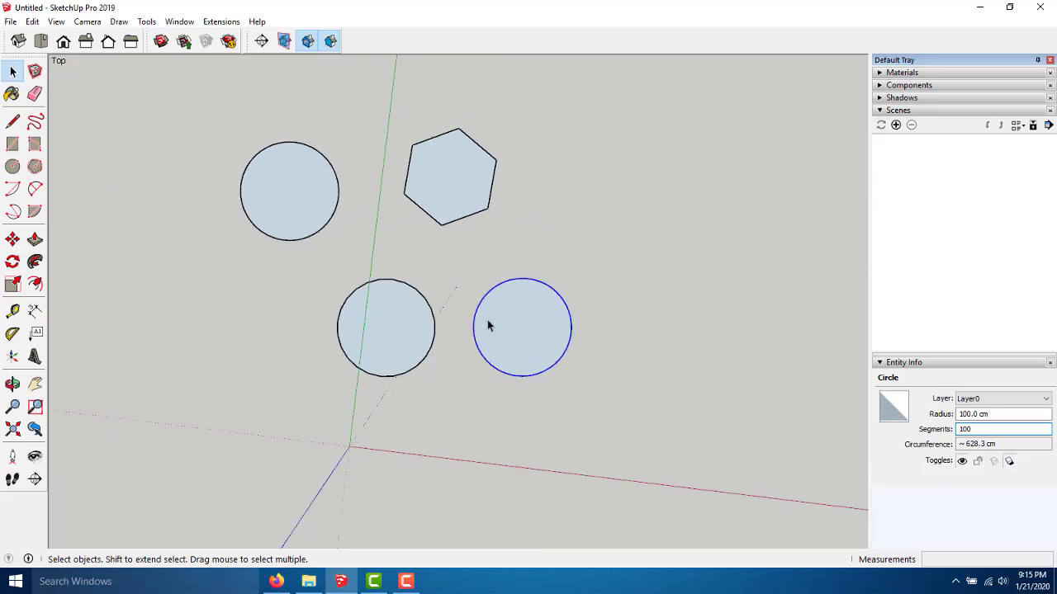